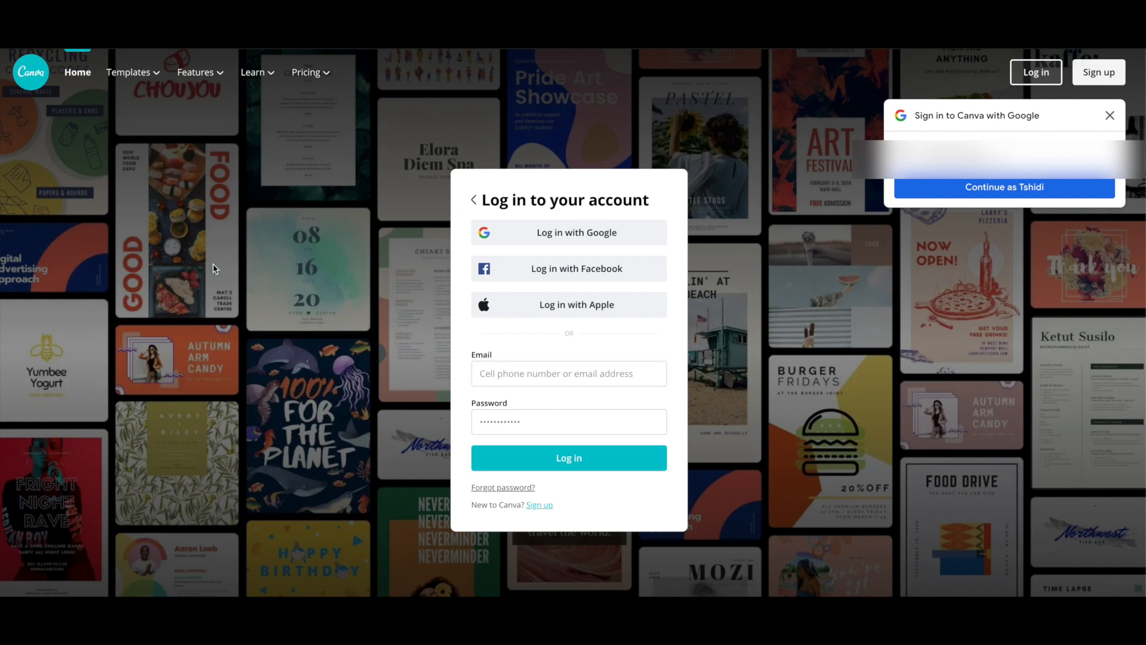
Step: Try to log in to the account with Google
mouse_move(153, 81)
click(981, 186)
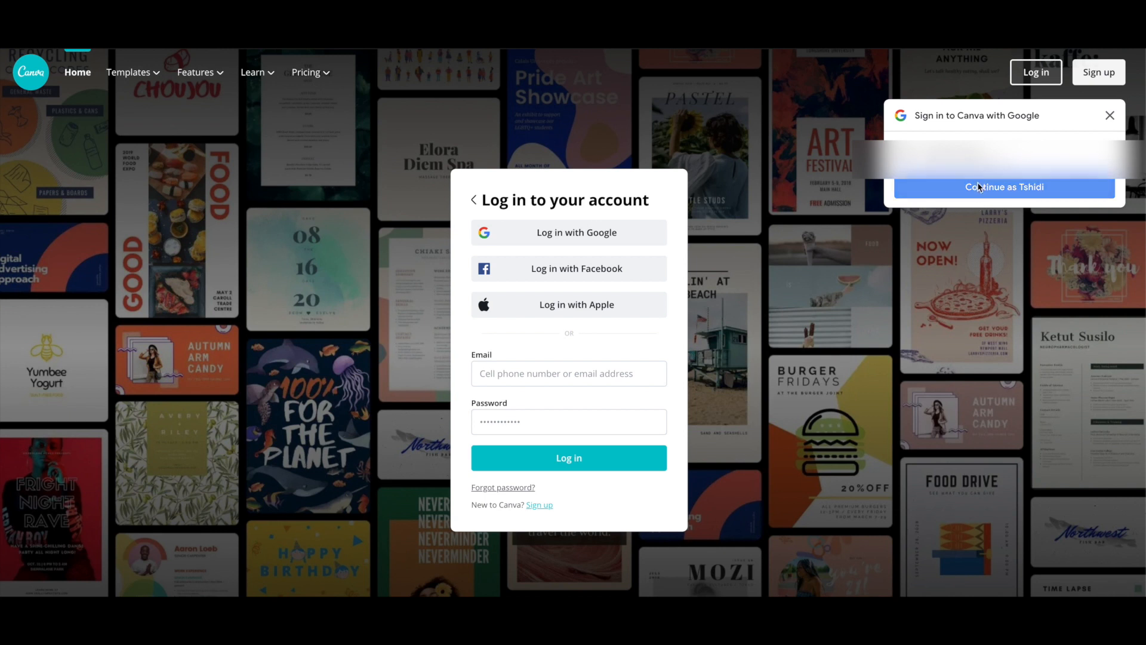
click(980, 186)
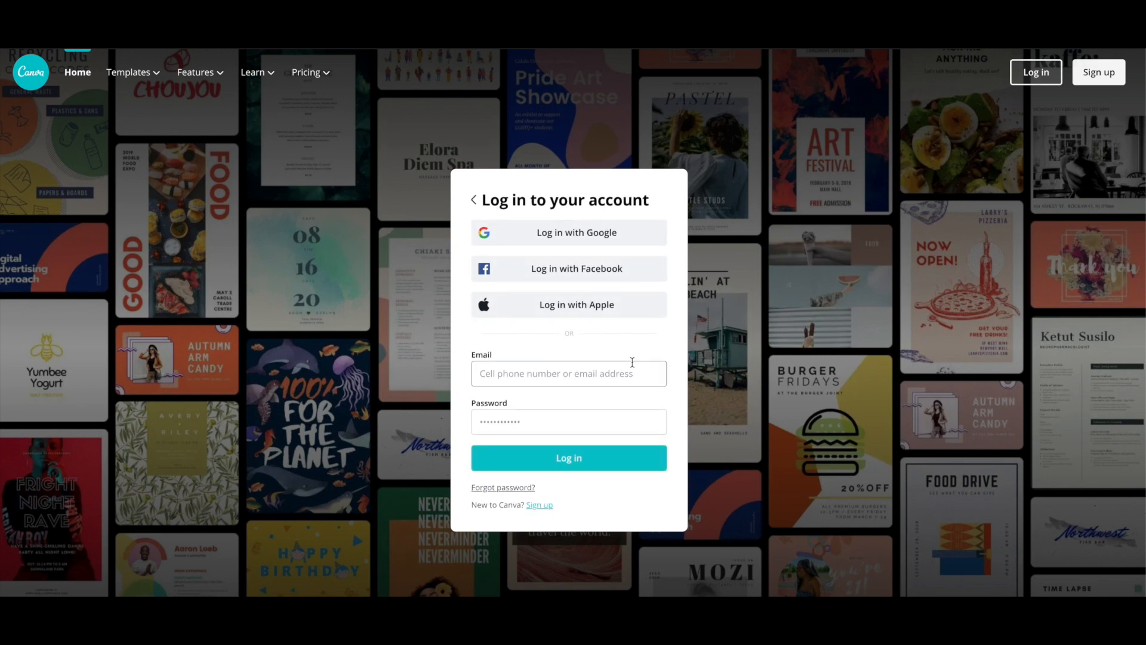
click(571, 233)
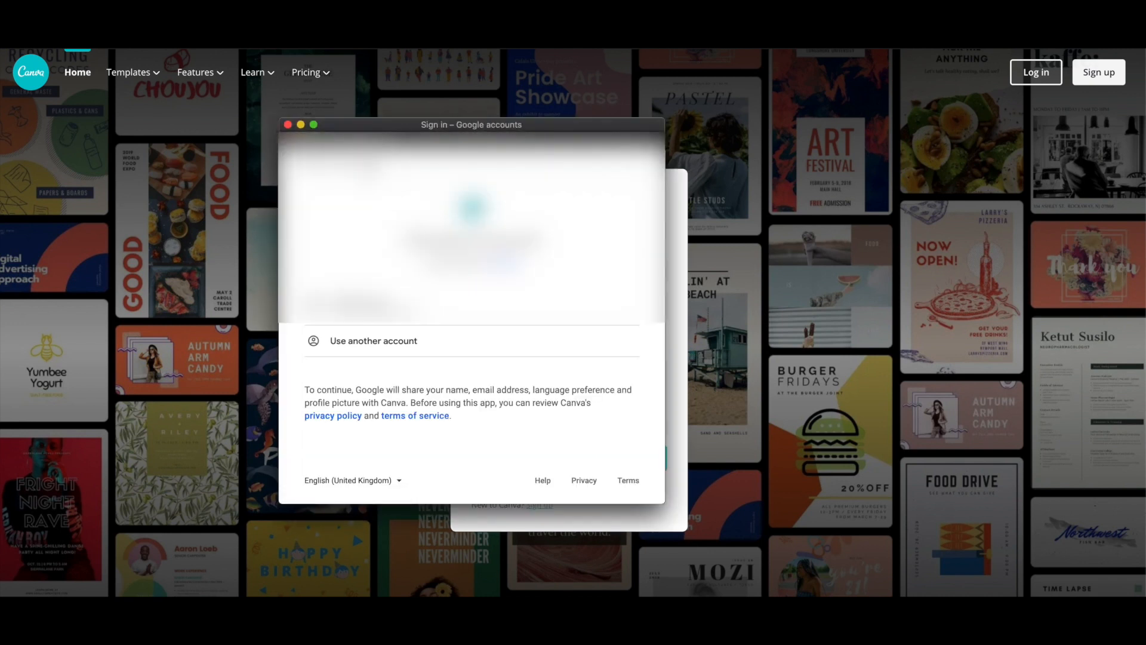
click(489, 306)
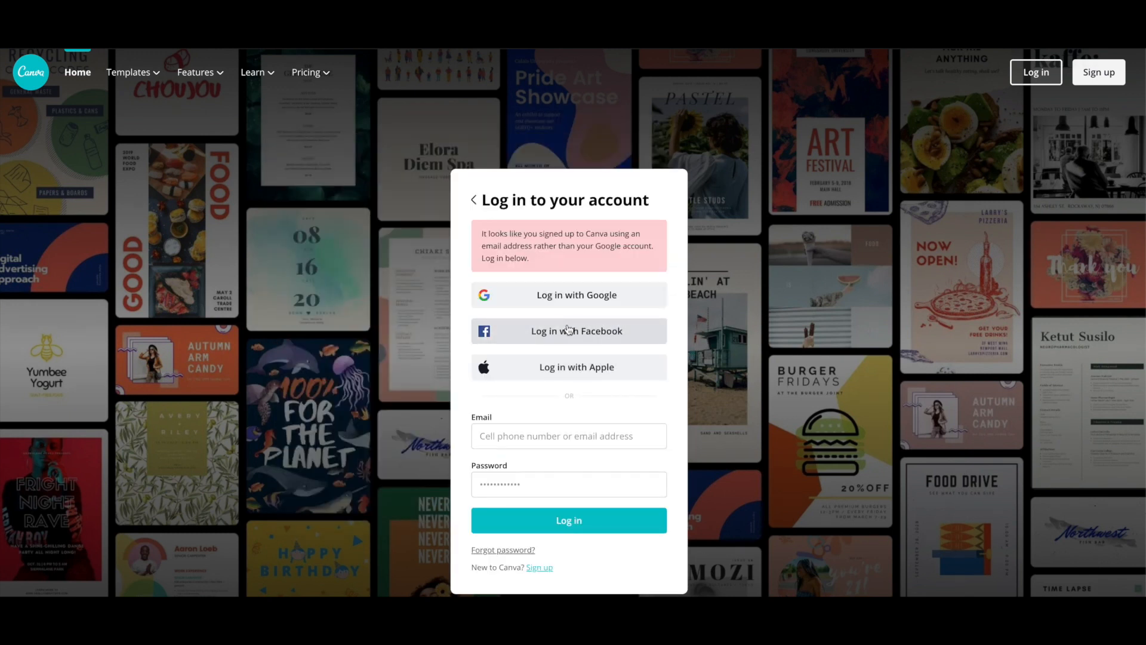
Step: Log in with Facebook and open the resume templates from the Personal category
click(568, 329)
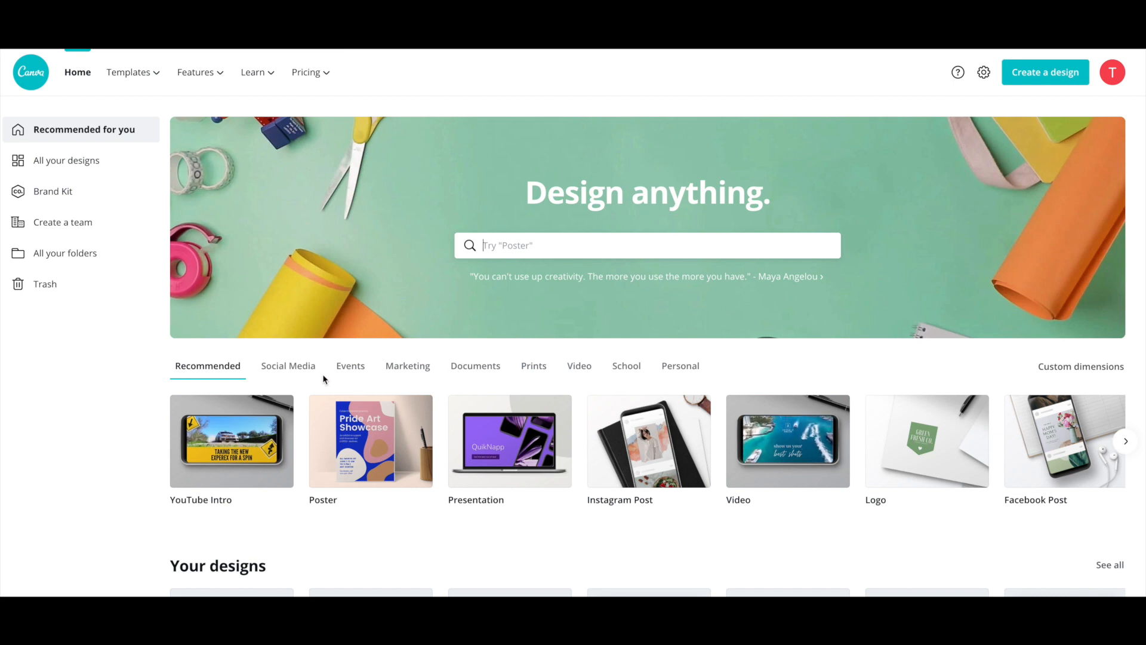
mouse_move(197, 72)
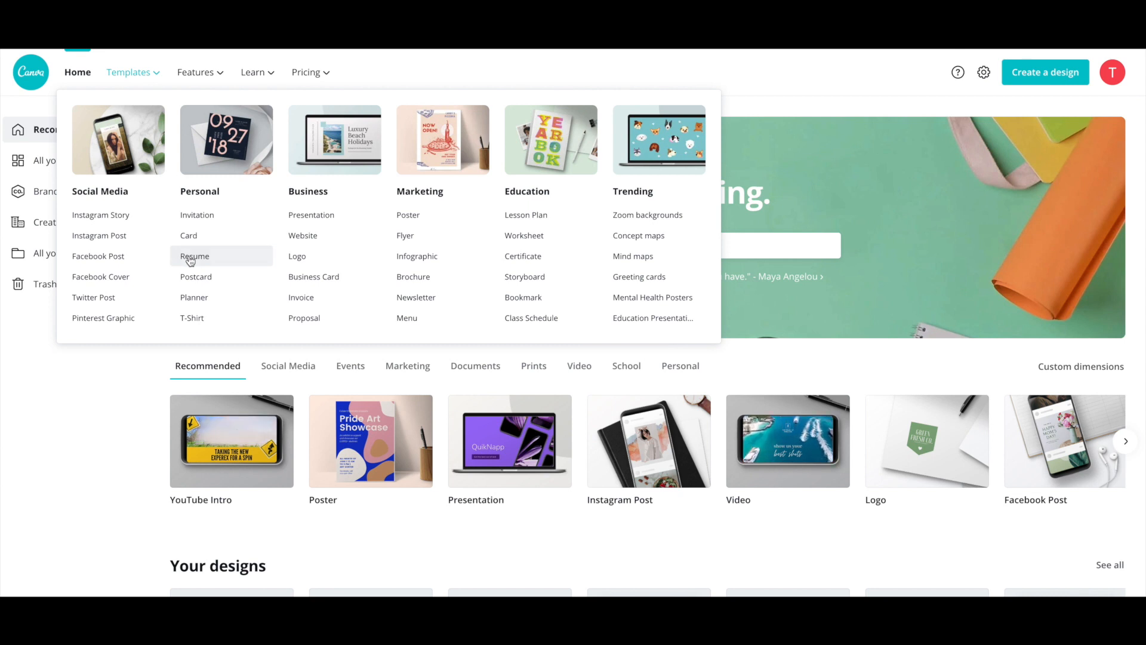
click(190, 258)
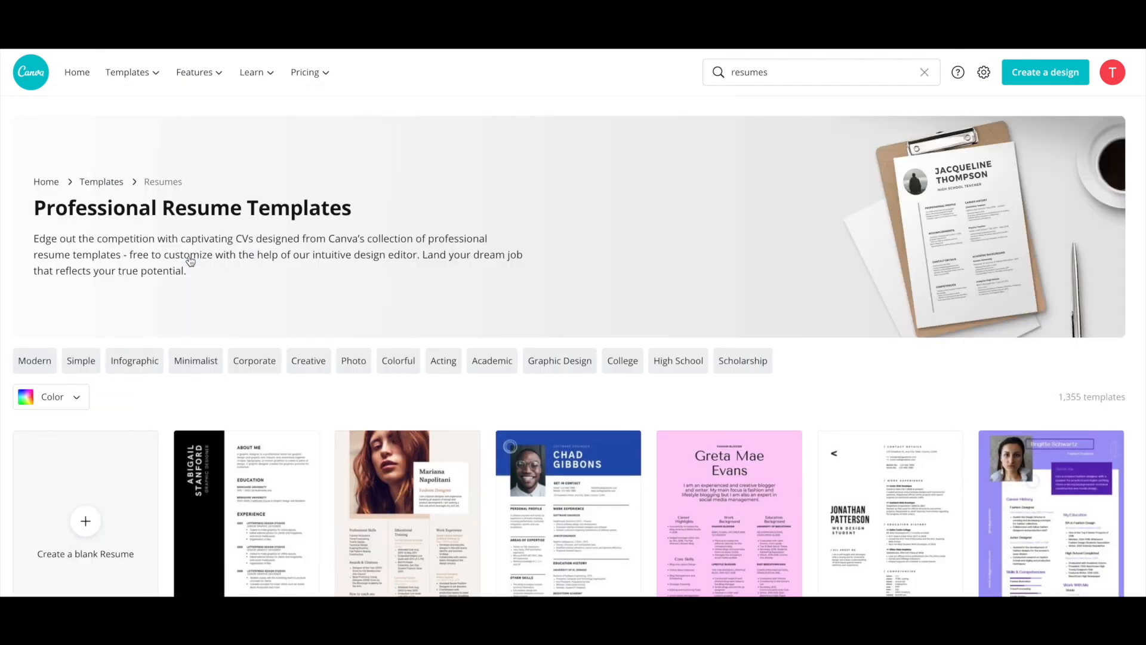
Step: Start a new design from the Green and Black Minimalist Resume template
scroll(190, 261, down, 1)
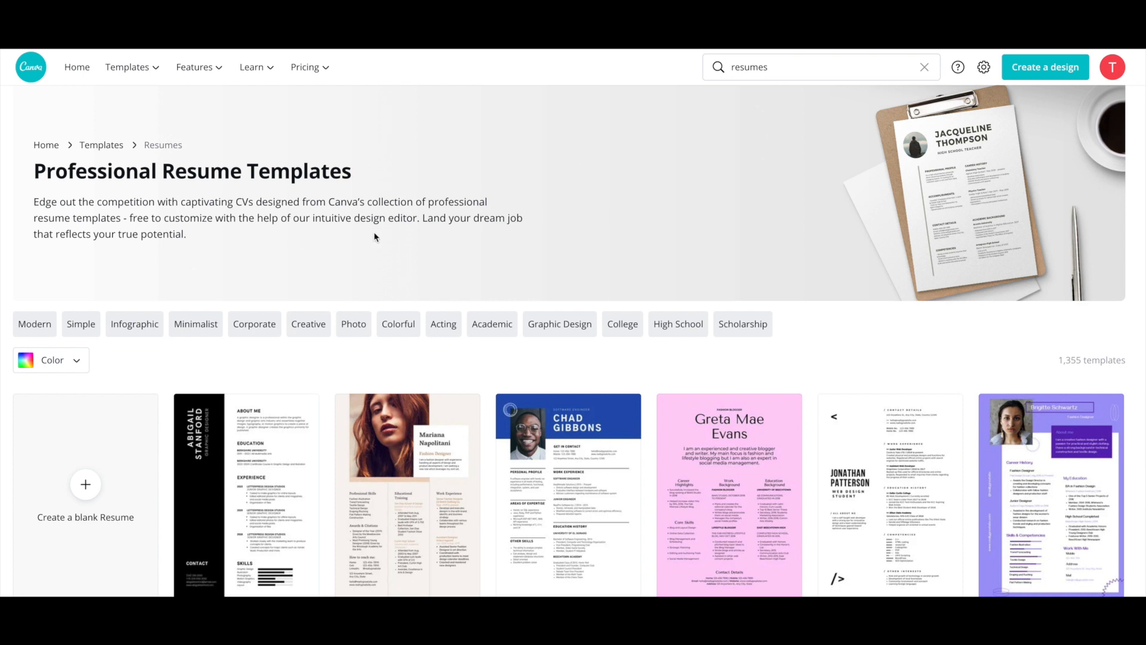
scroll(375, 237, down, 2)
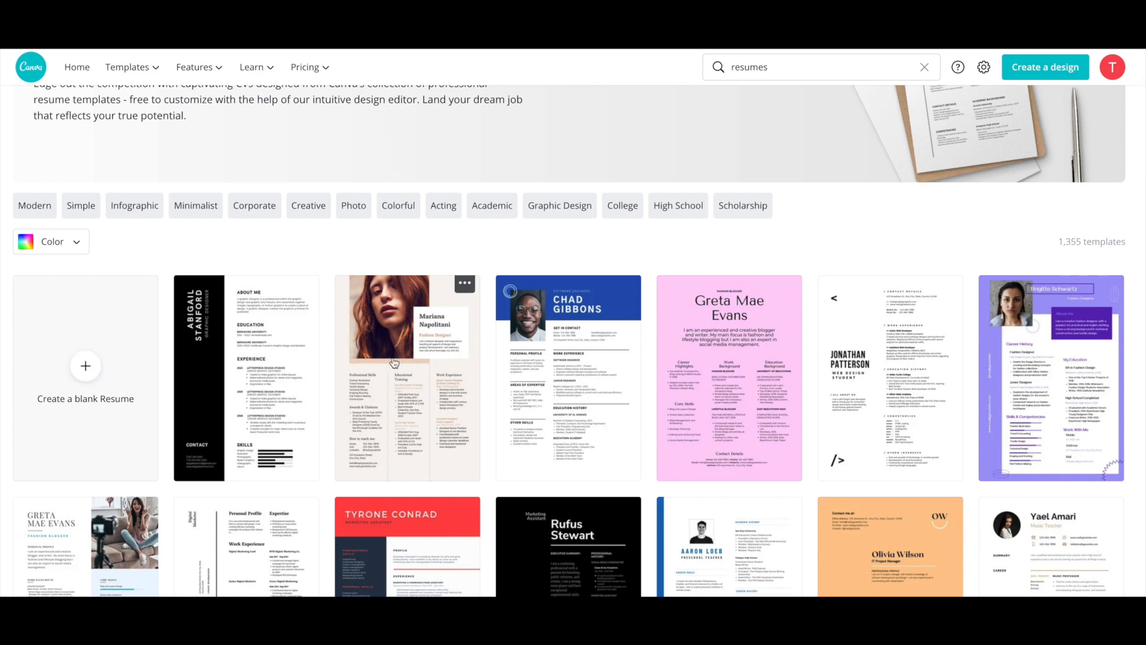
mouse_move(464, 308)
mouse_move(754, 364)
scroll(755, 357, down, 1)
scroll(754, 354, down, 4)
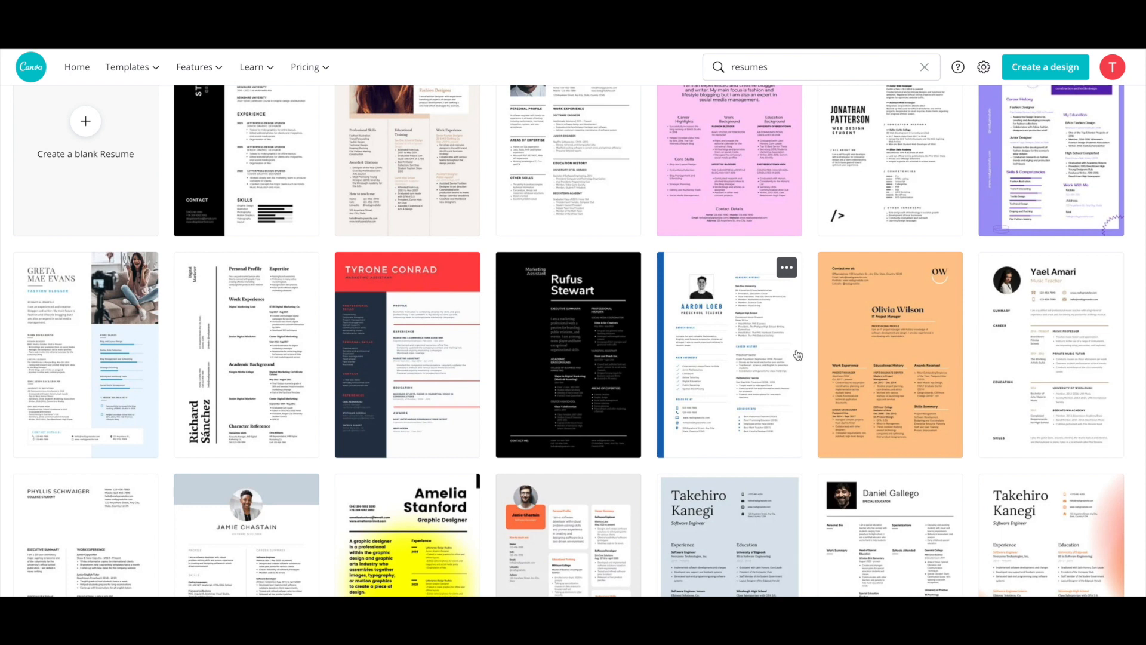
scroll(798, 354, up, 1)
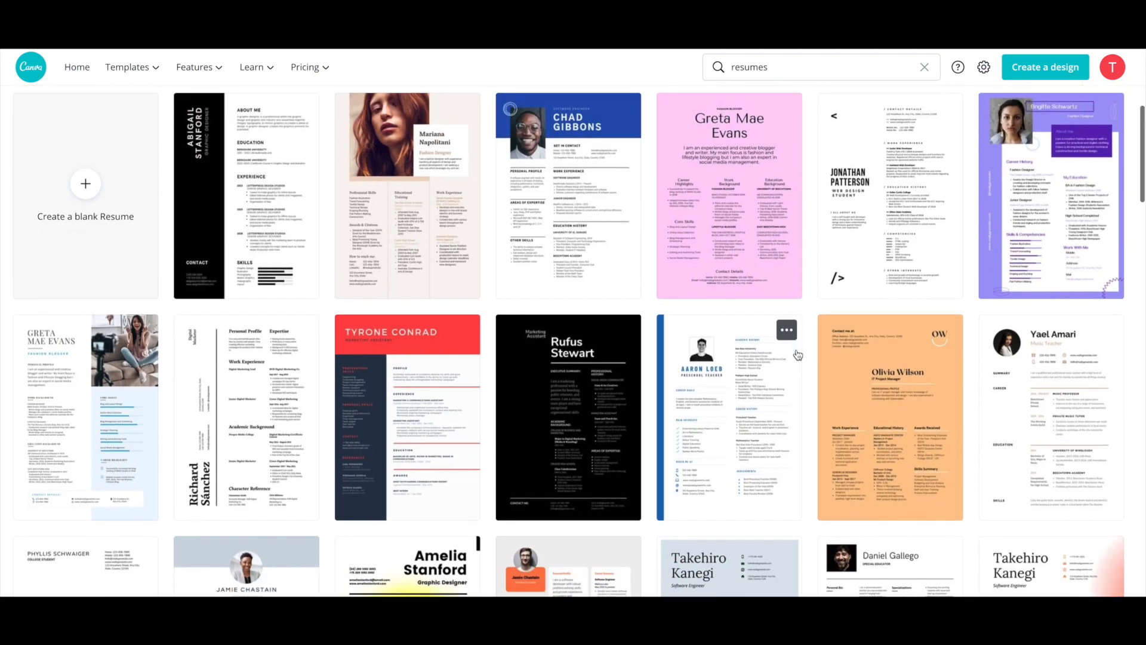
scroll(798, 355, down, 9)
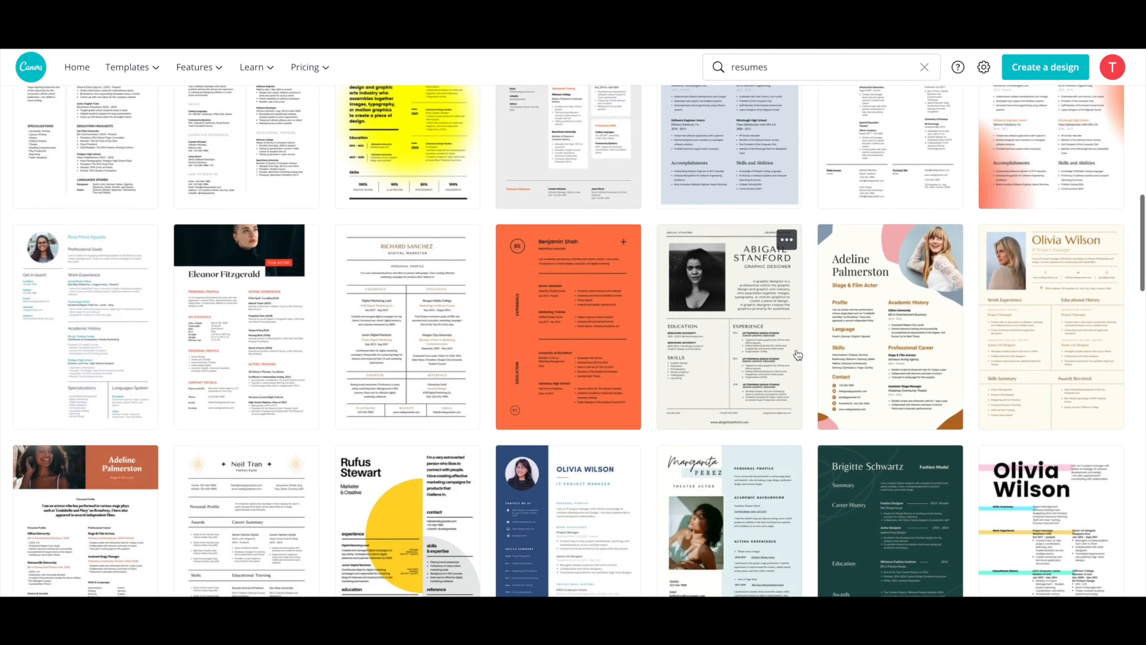
scroll(798, 355, down, 1)
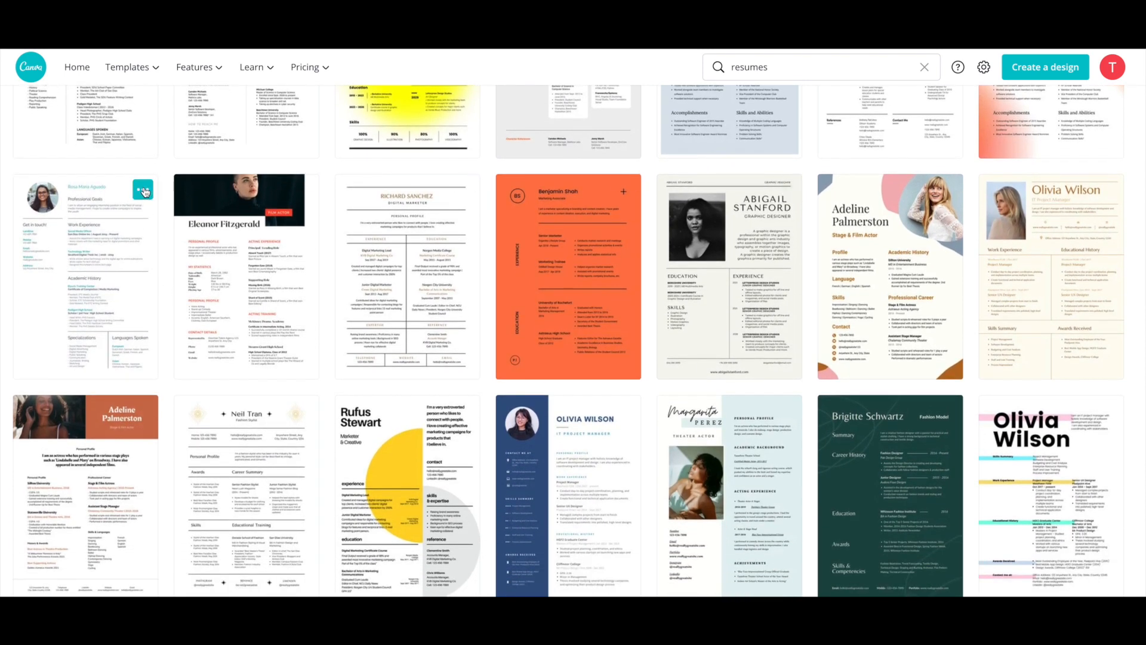
click(97, 233)
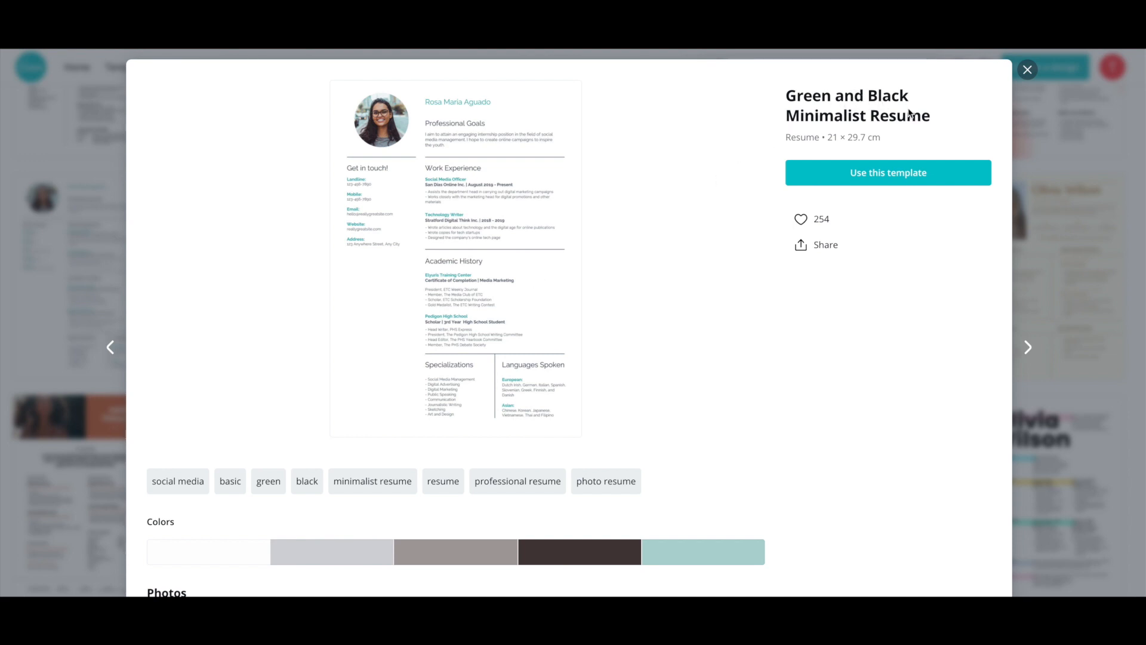
click(879, 171)
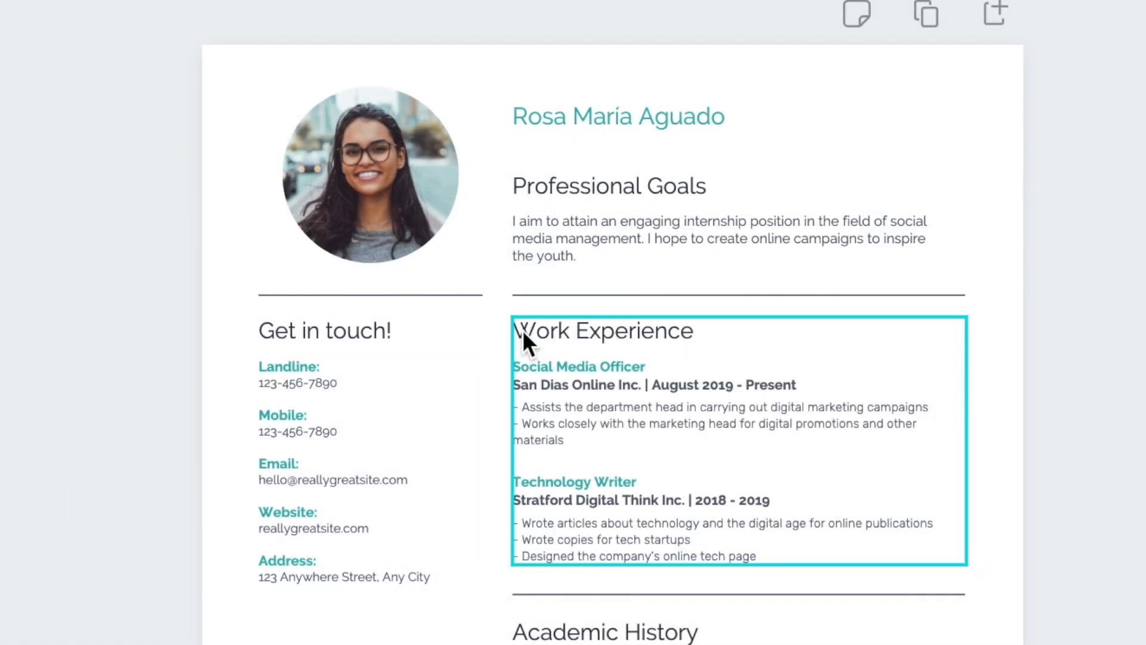
Step: Change the "Get in touch!" heading of the resume to "Contact Details"
click(351, 329)
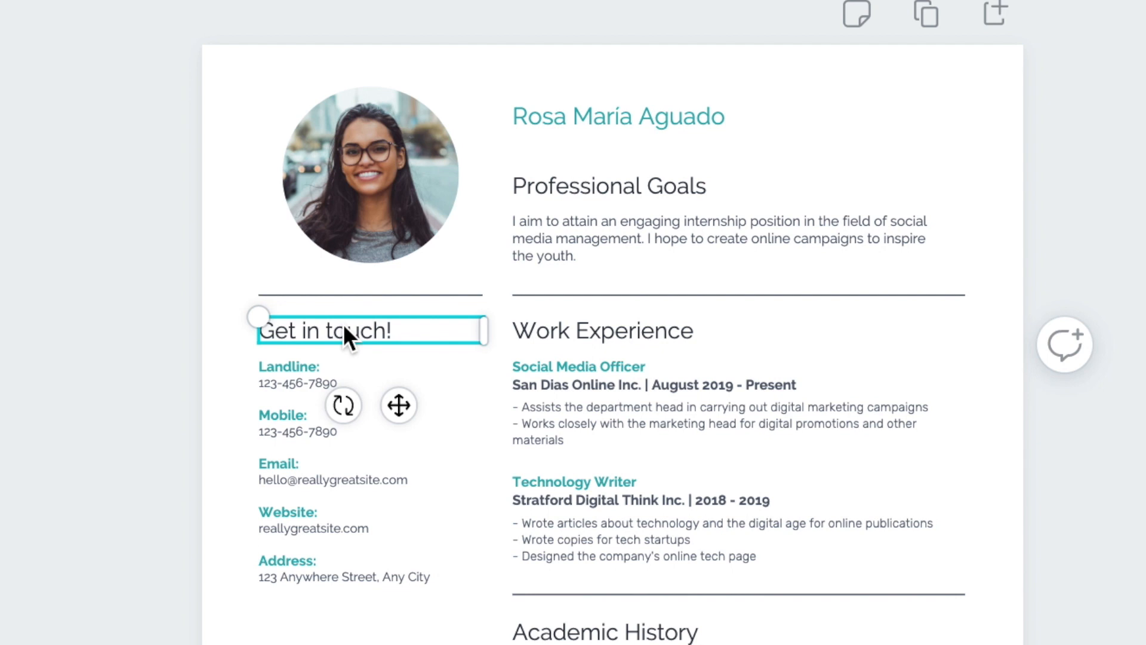
double_click(344, 327)
key(Right)
key(BackSpace)
key(BackSpace)
key(BackSpace)
key(BackSpace)
key(BackSpace)
key(BackSpace)
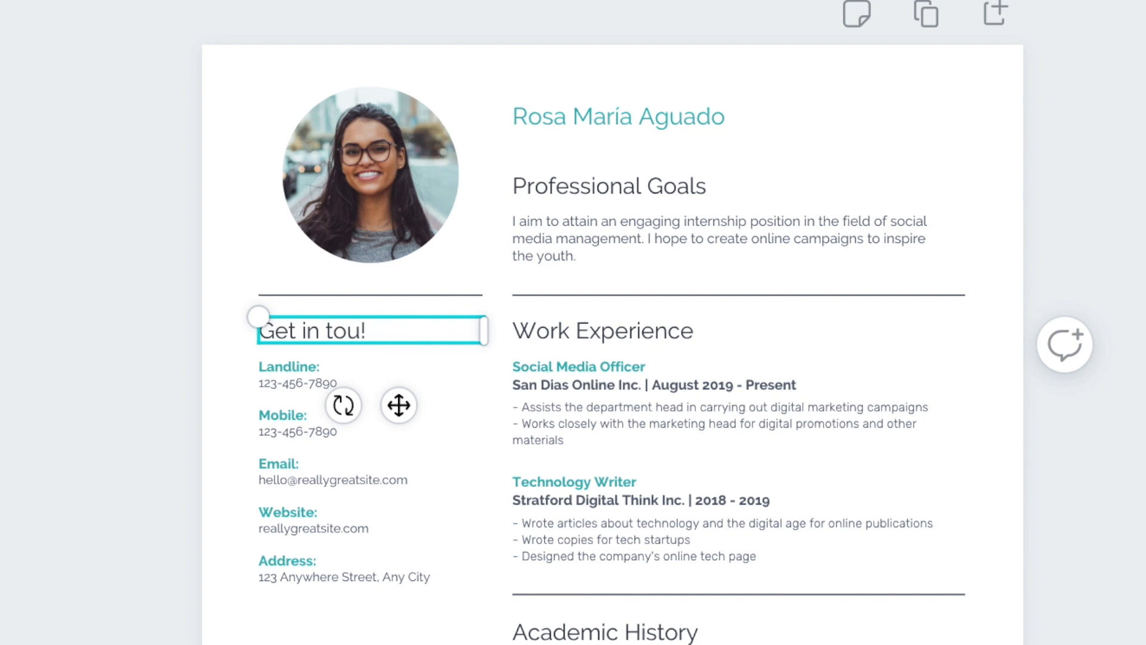
key(Right)
key(BackSpace)
key(BackSpace)
key(BackSpace)
key(BackSpace)
key(BackSpace)
key(BackSpace)
key(BackSpace)
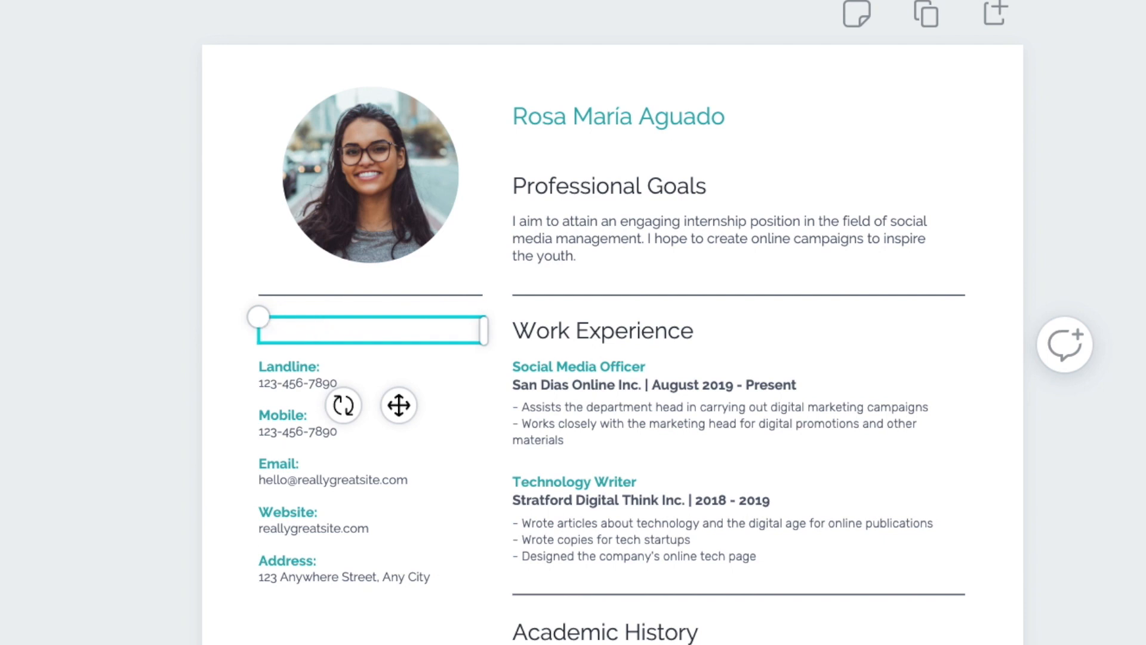
text(Contact )
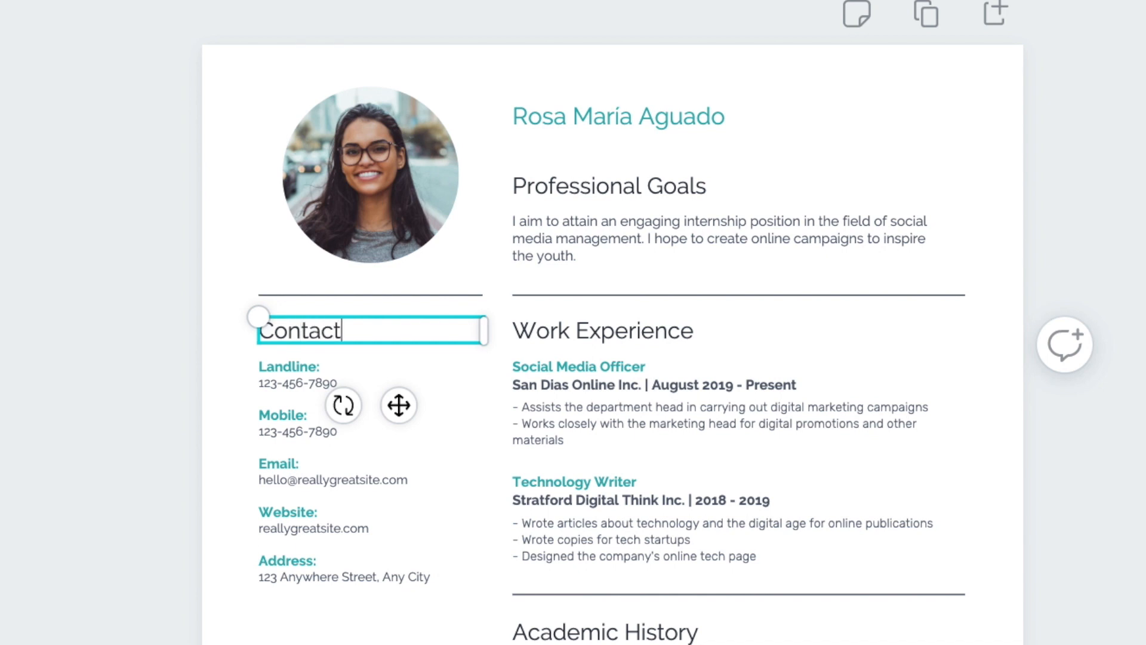
text(Details)
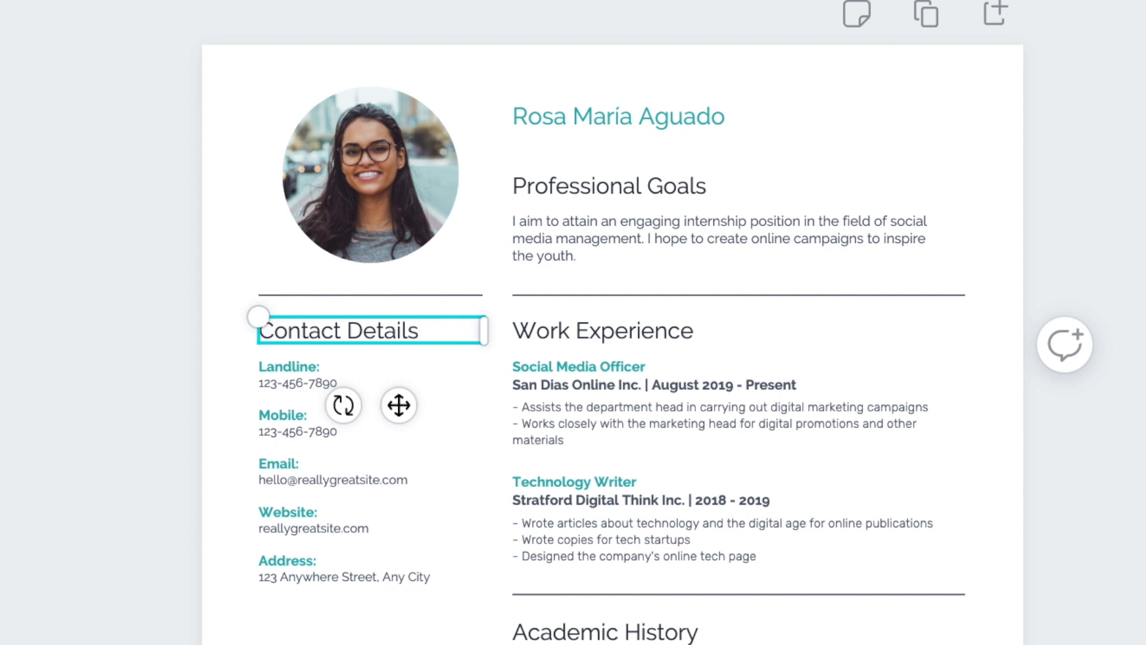
Step: Replace the last digit group of the landline number under Contact Details with new digits
click(304, 386)
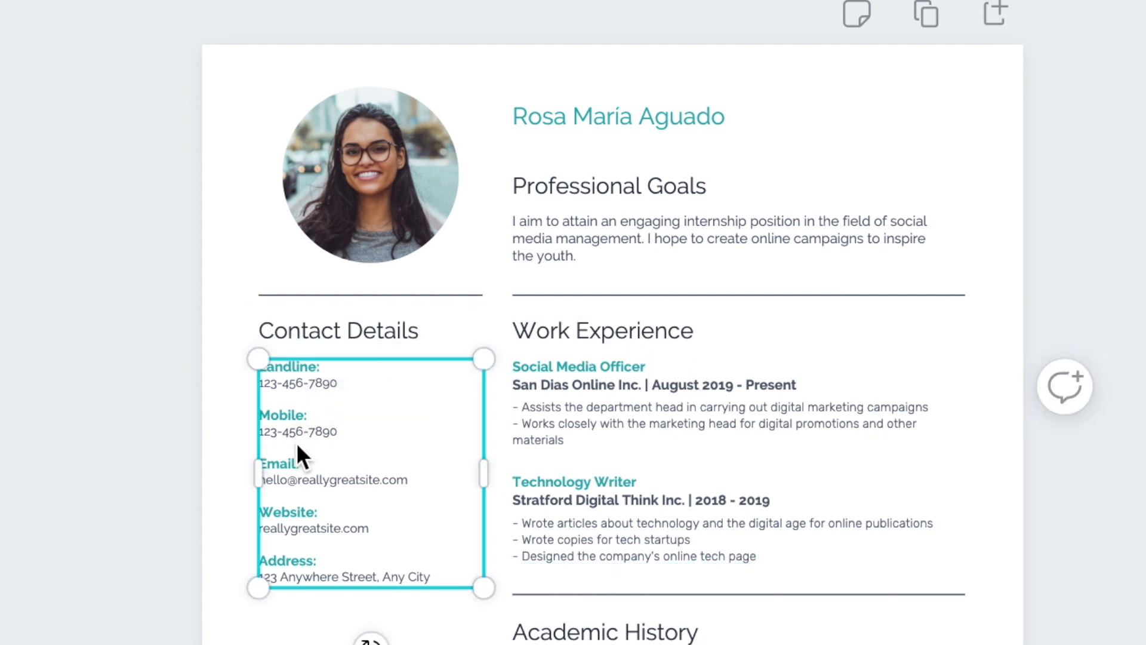
double_click(323, 383)
key(BackSpace)
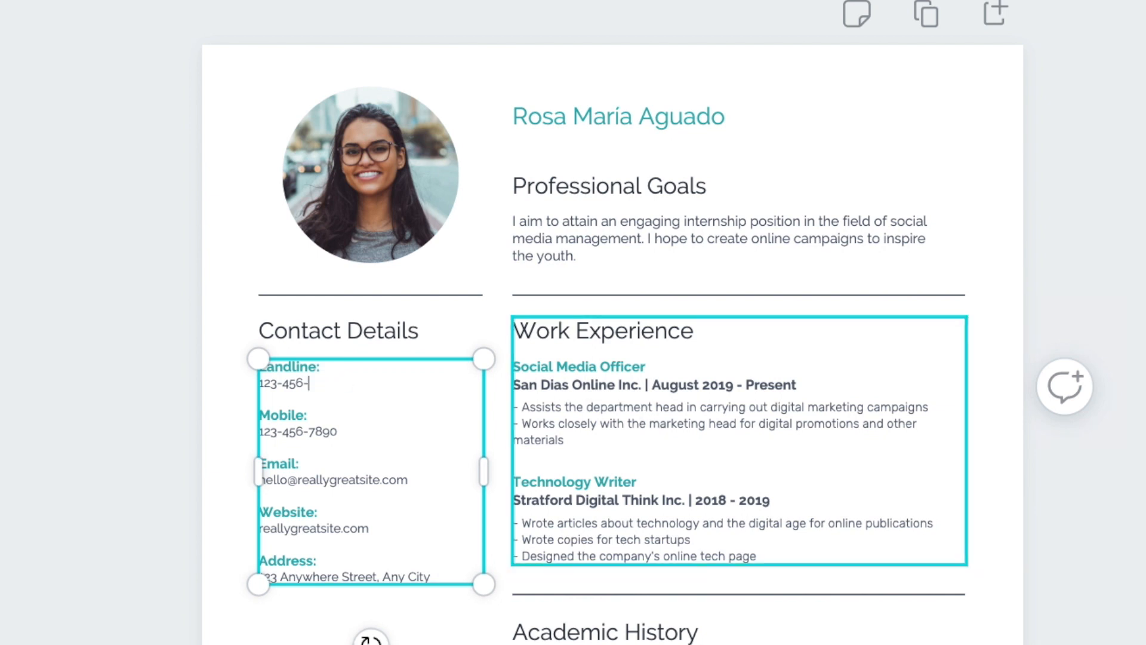
text(098797)
key(BackSpace)
key(BackSpace)
key(BackSpace)
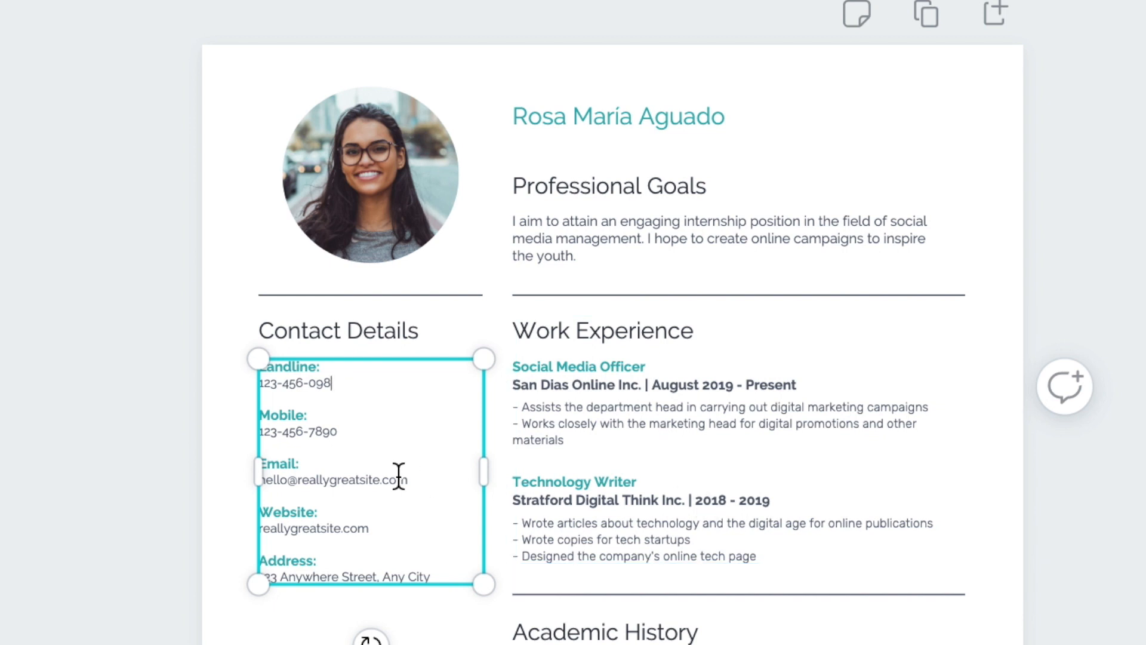
Step: Replace the last digit group of the mobile number under Contact Details with new digits
double_click(332, 434)
key(BackSpace)
text(08997)
key(BackSpace)
Step: Append the placeholder text "jugfhfzrzhugu" to the end of the Professional Goals paragraph
click(643, 222)
click(695, 239)
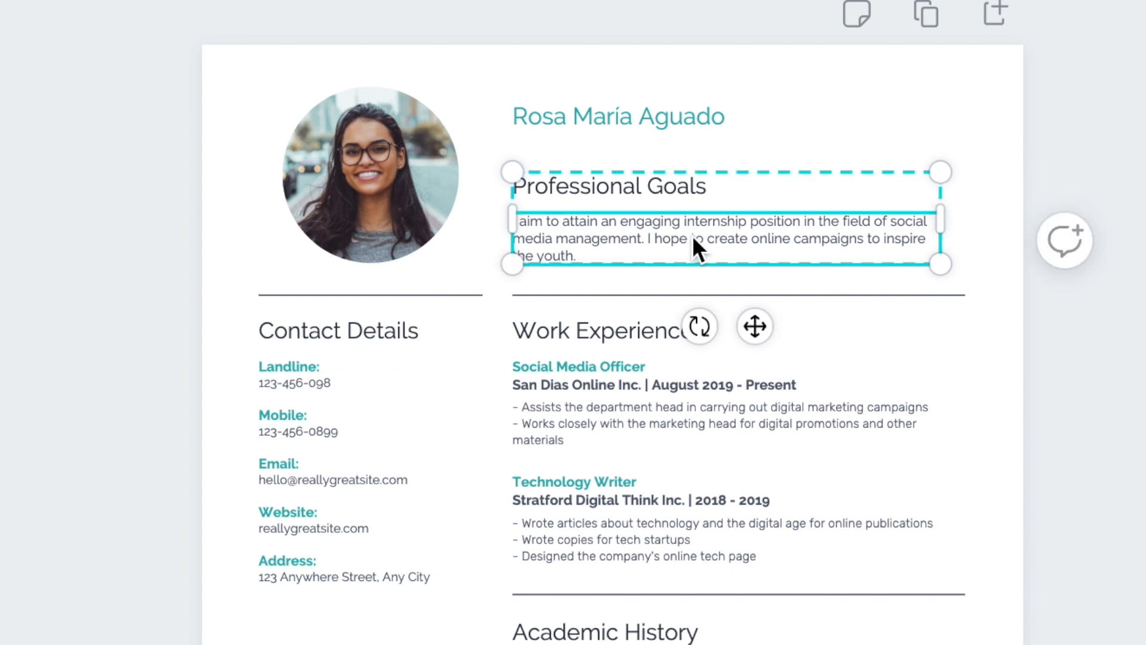
double_click(694, 239)
click(602, 257)
text(jugfhfzrzhugu)
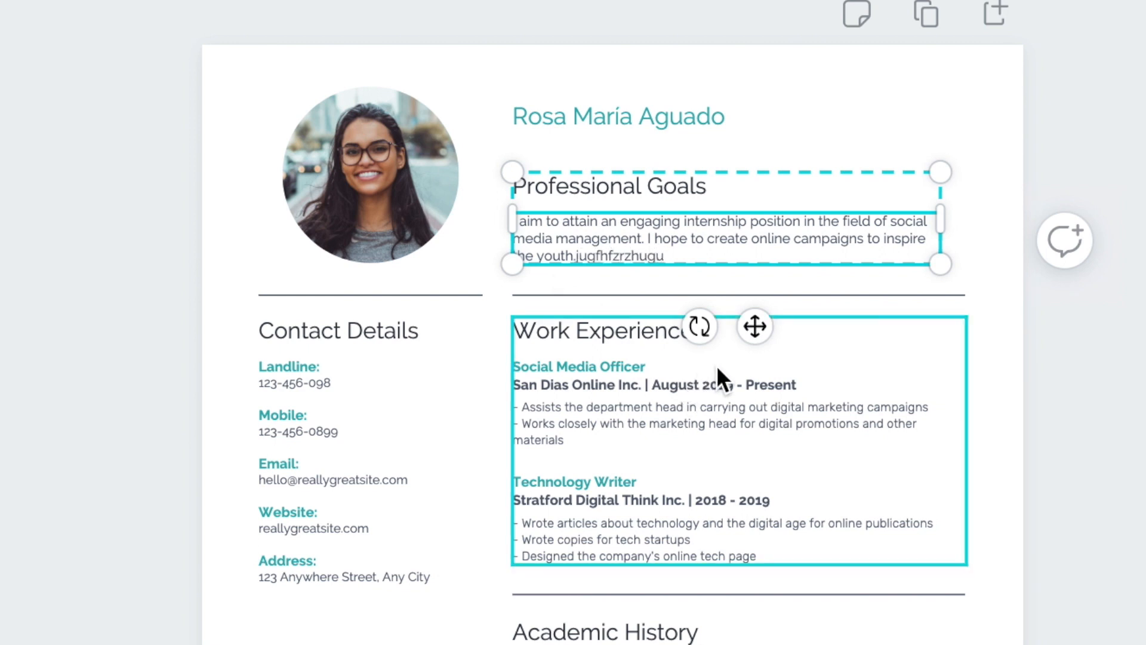
click(767, 398)
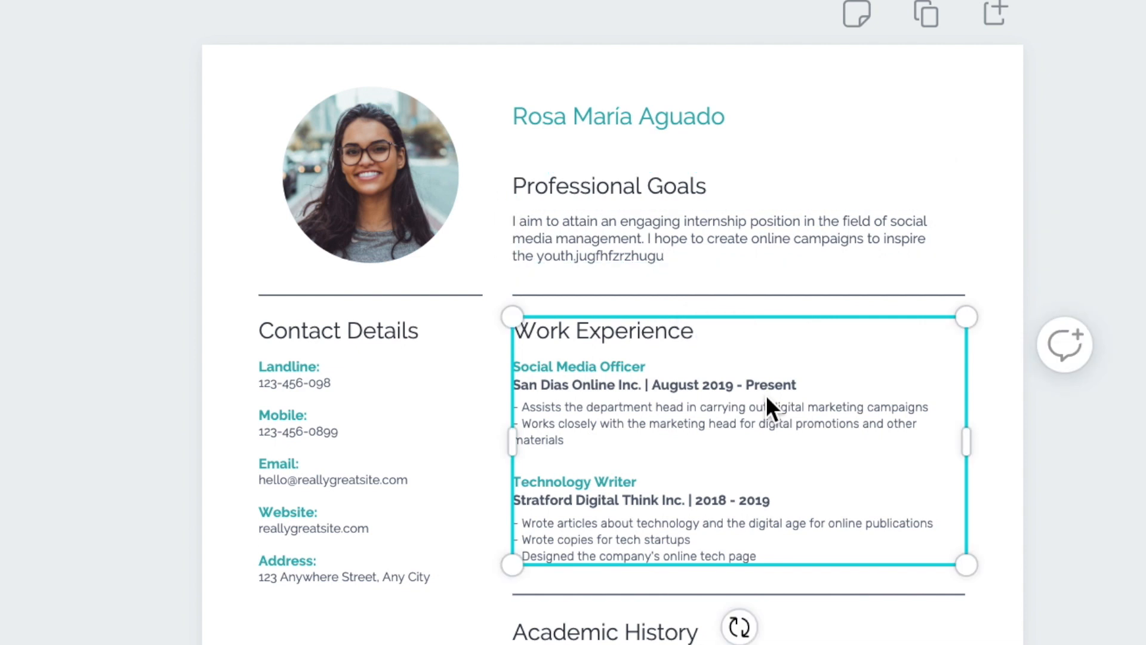
click(579, 415)
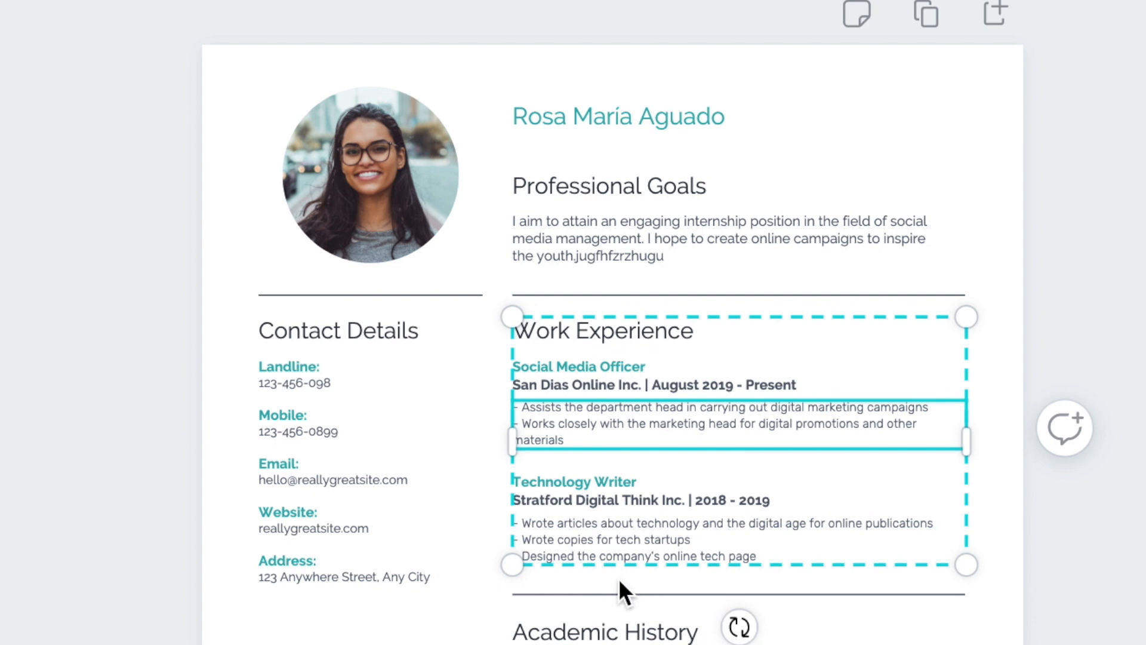
right_click(603, 591)
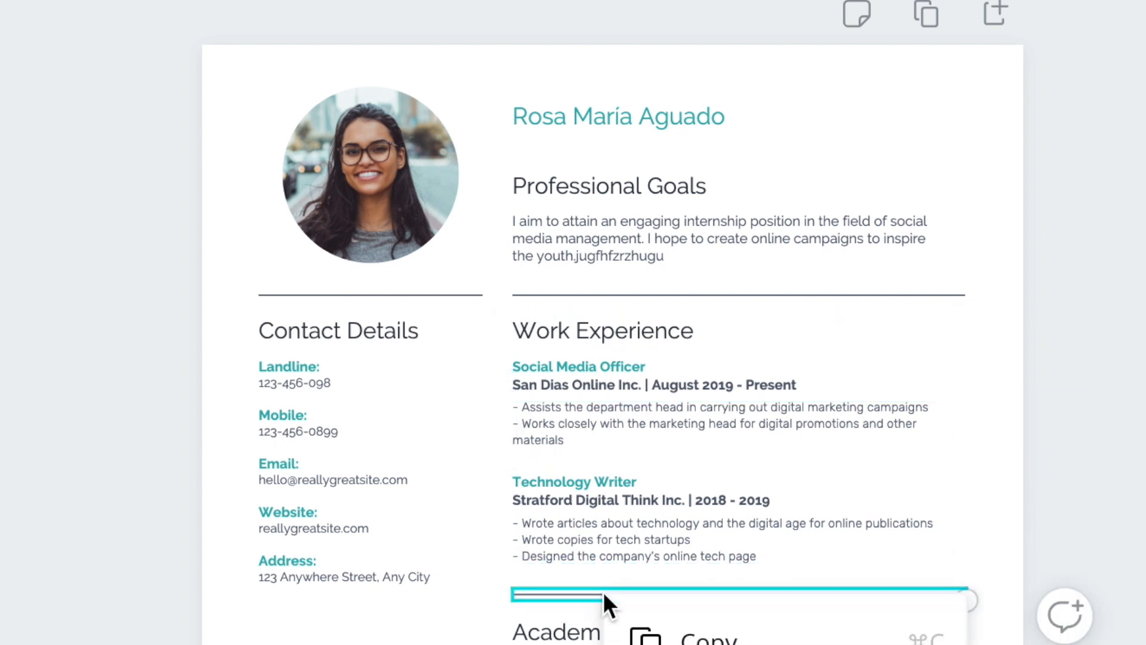
click(617, 542)
double_click(652, 539)
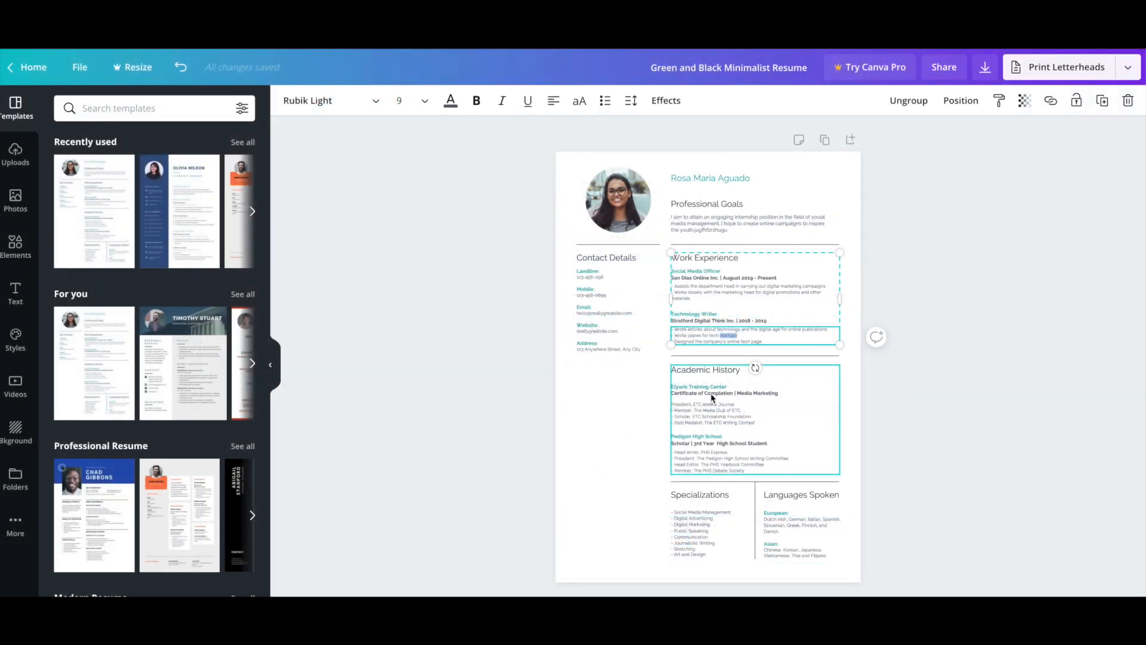
click(734, 436)
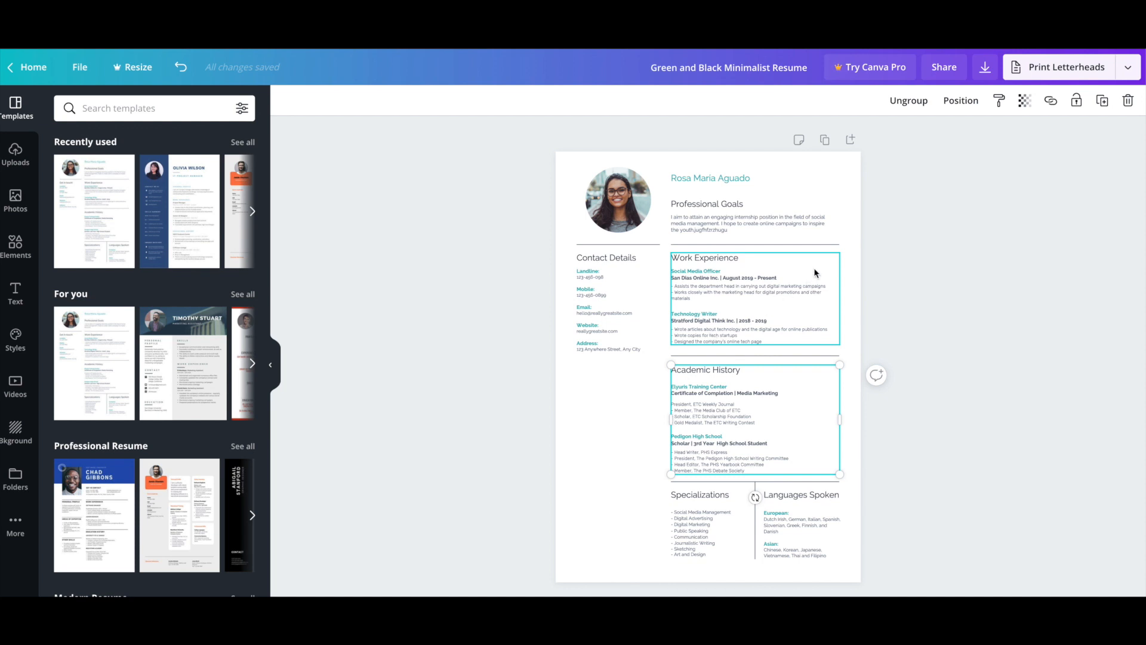
Step: Examine the crop area of the resume's profile photo and leave crop mode
click(622, 205)
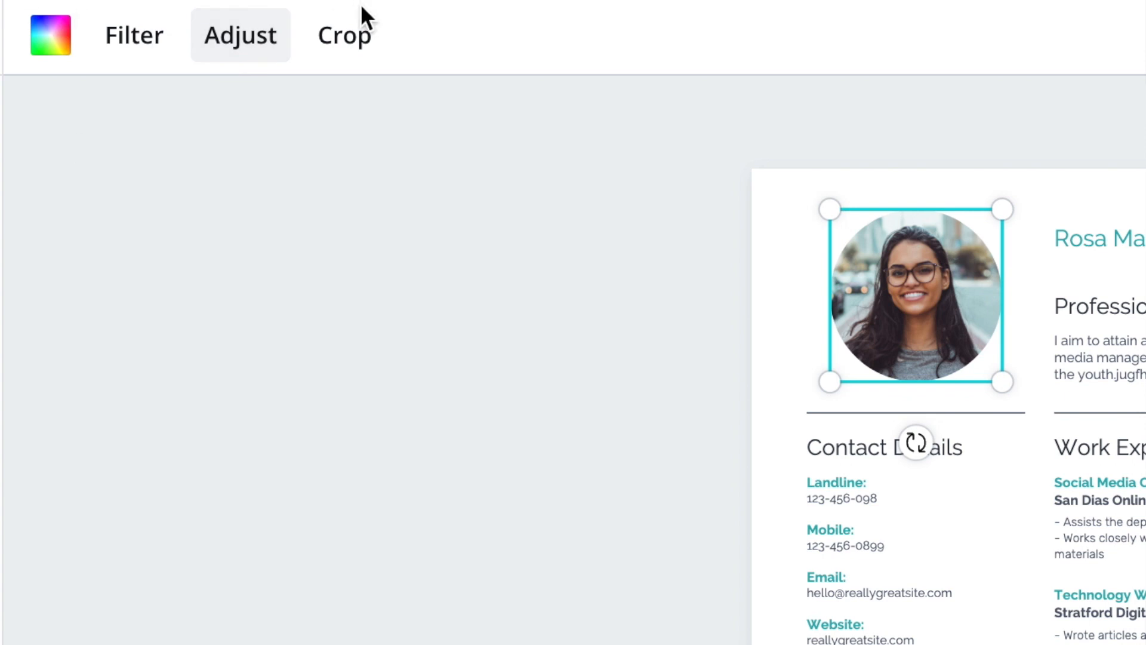
click(353, 43)
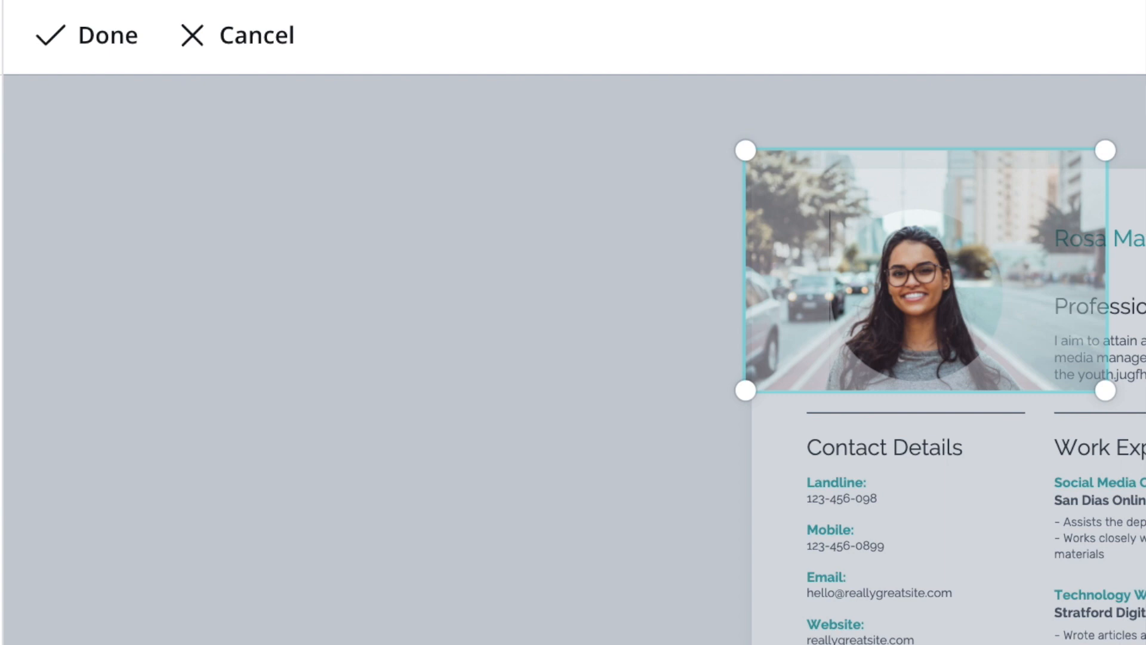
click(1013, 543)
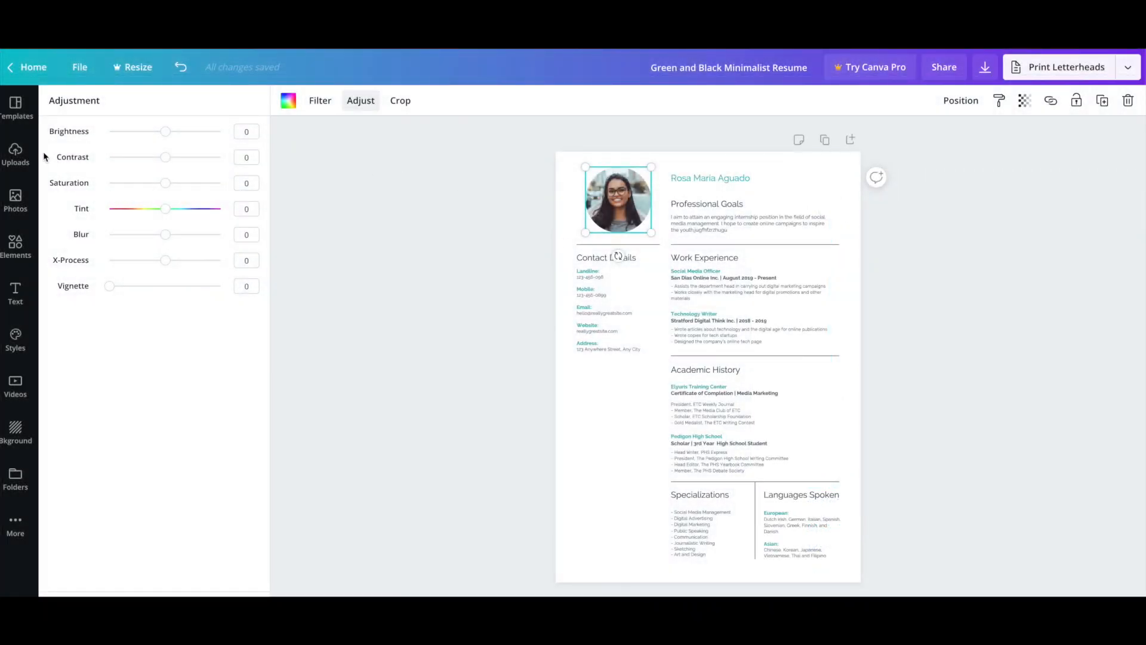
Step: Start an image upload from the device and look inside the Lightroom folder for a portrait photo
click(16, 154)
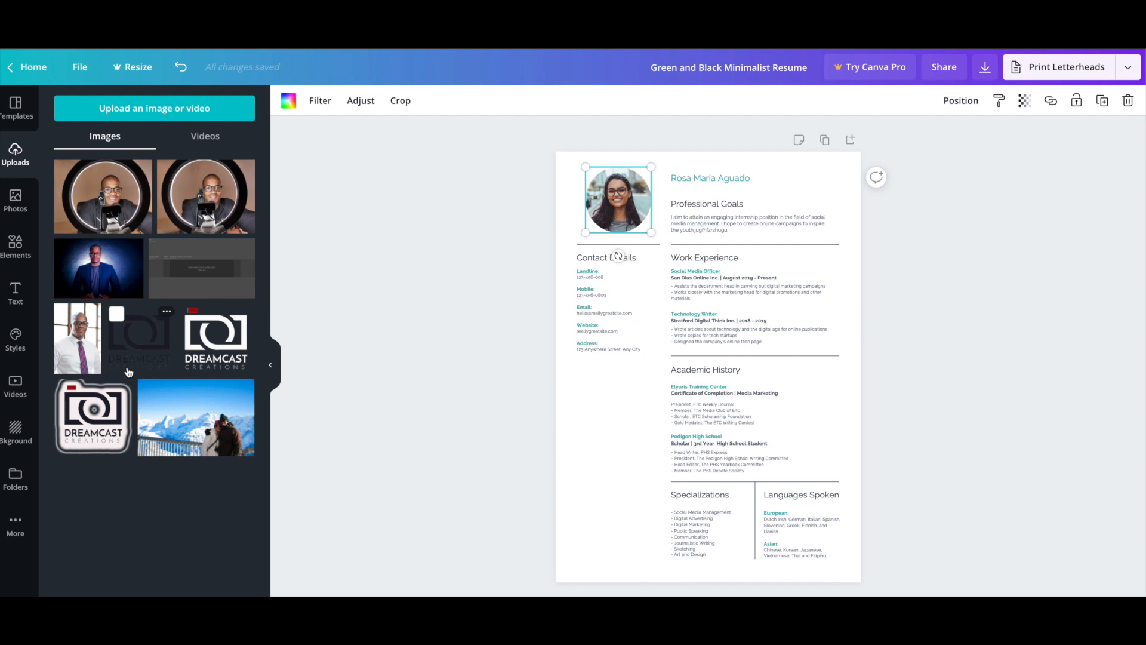
click(177, 113)
click(77, 190)
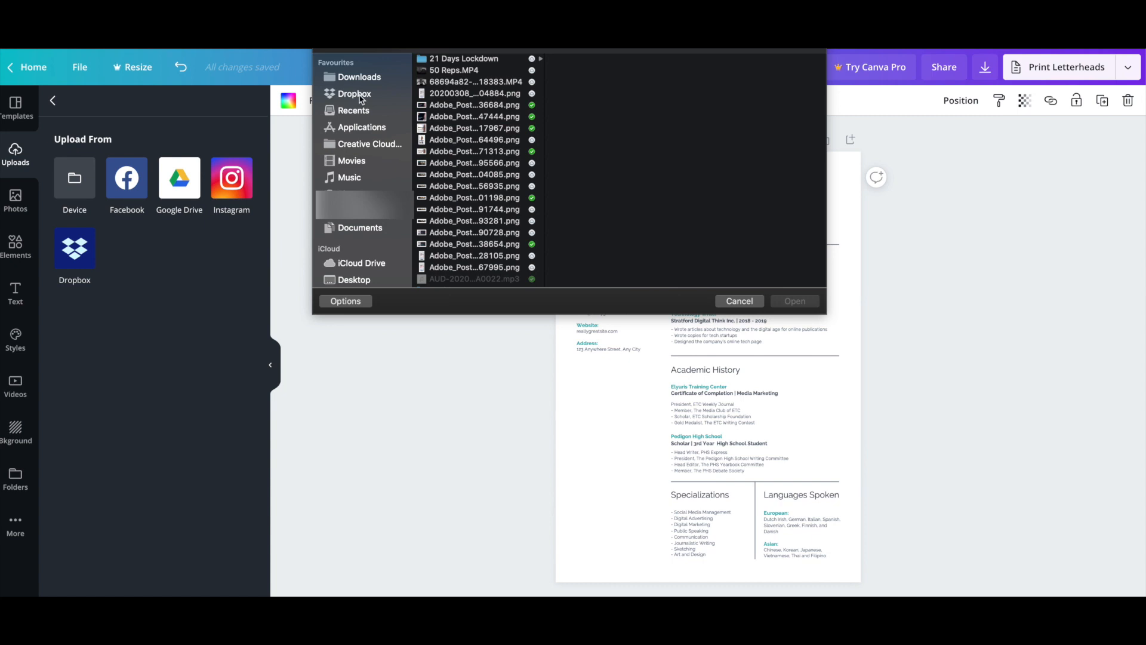
click(354, 189)
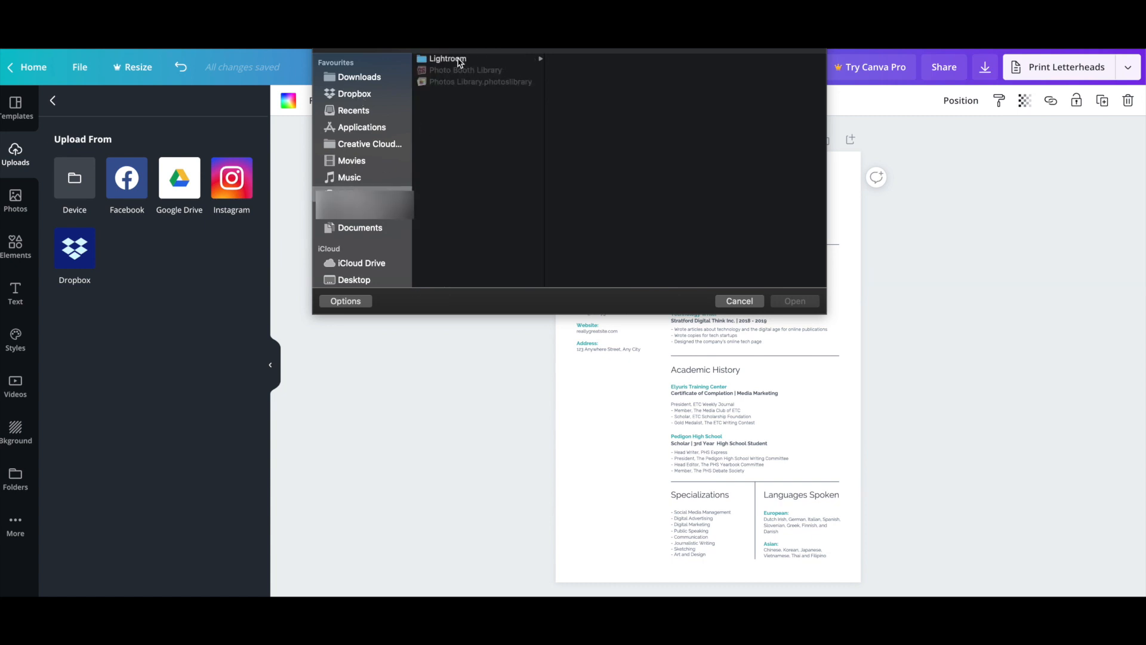
click(460, 61)
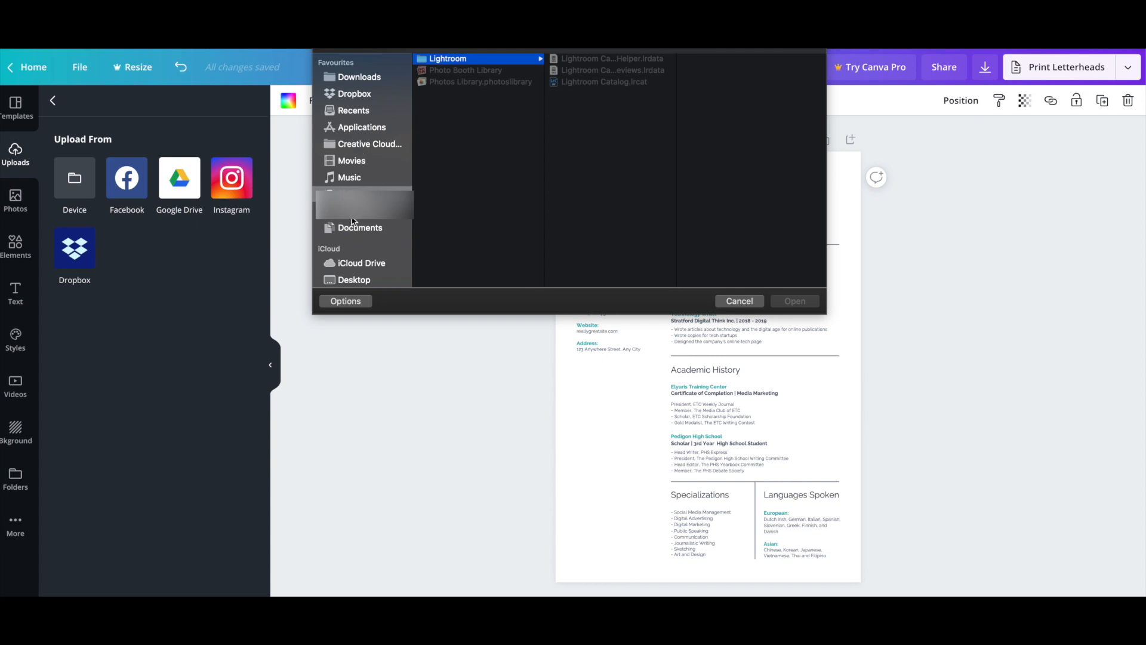
Step: Find the portrait with the white shirt and purple tie in the Dropbox subfolders and upload it
click(362, 95)
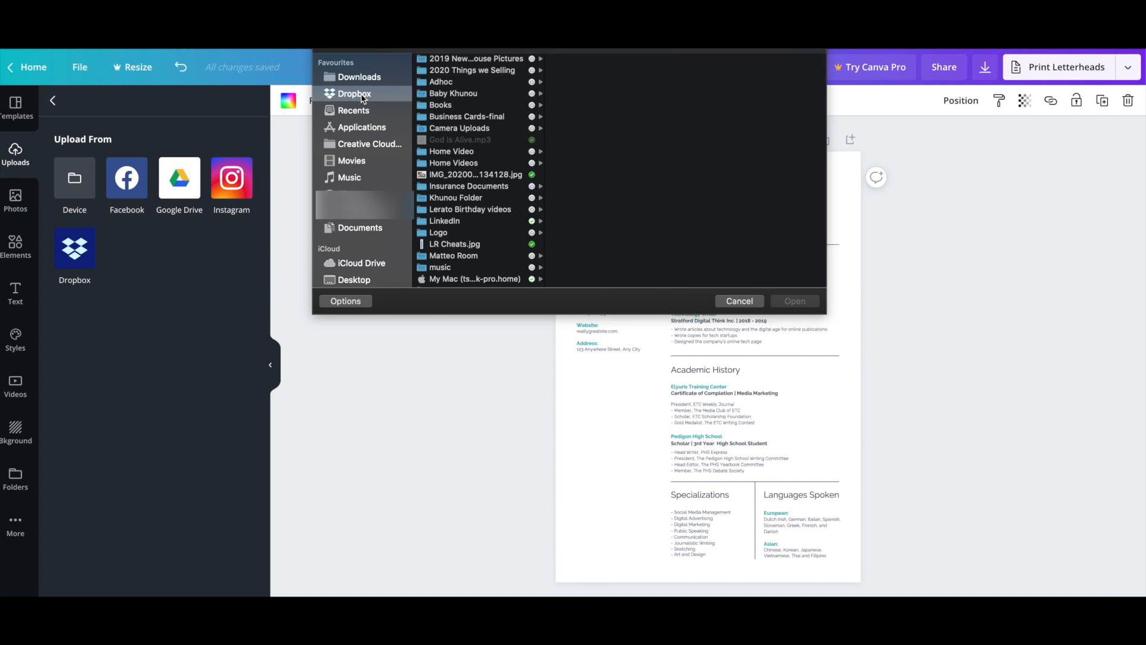
scroll(485, 170, down, 10)
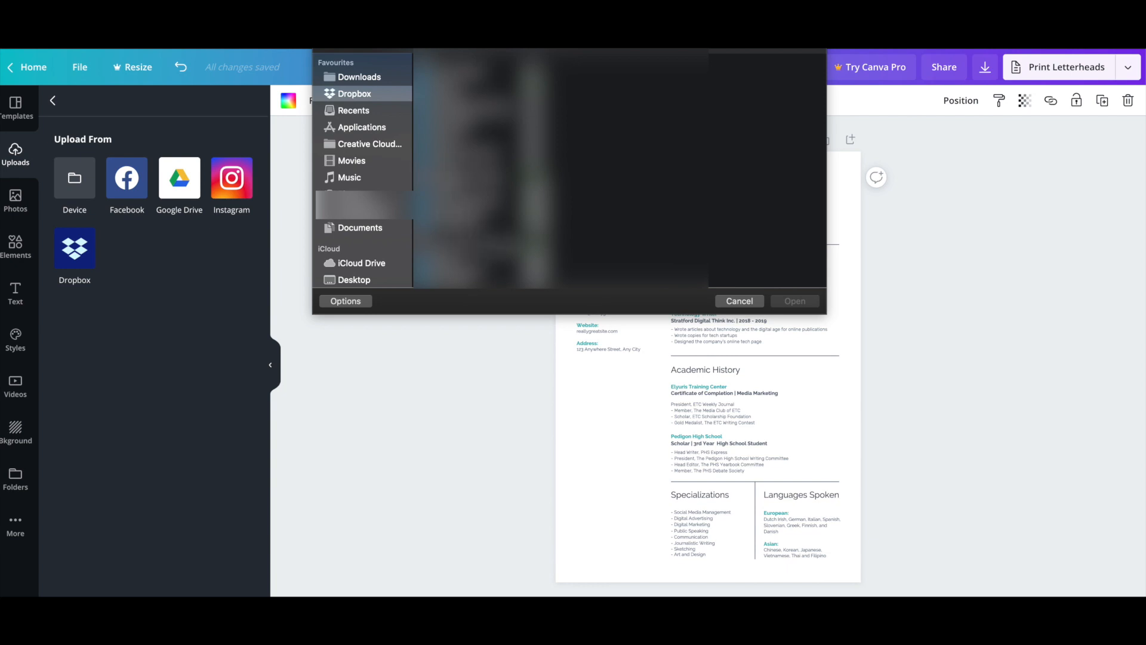
scroll(485, 171, up, 5)
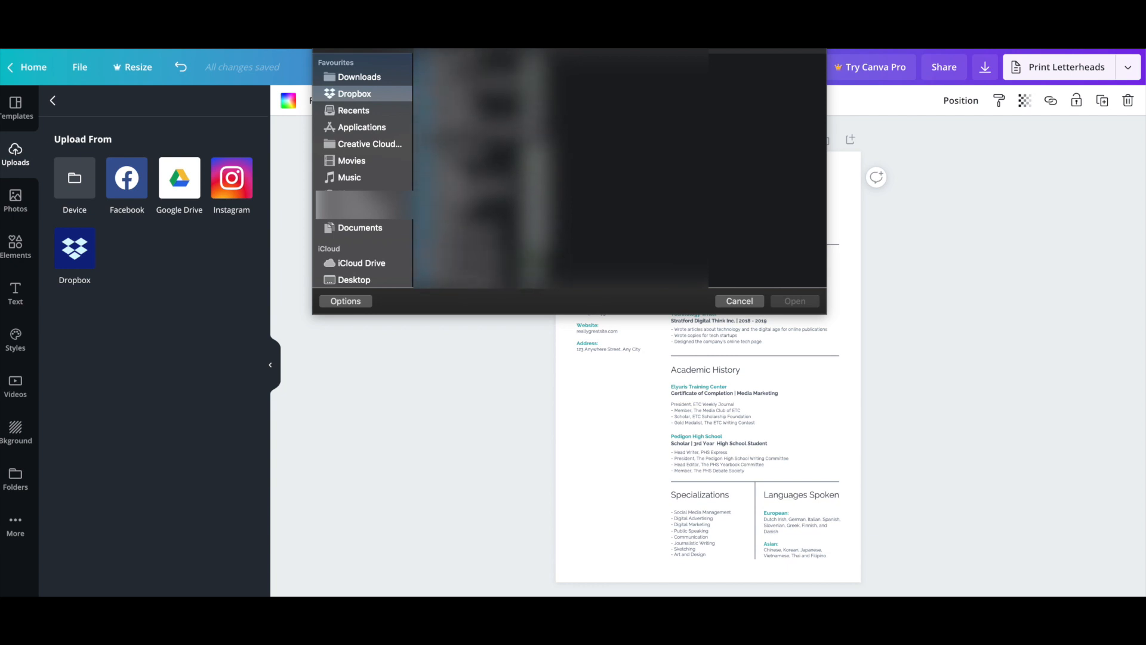
scroll(485, 170, down, 5)
scroll(485, 170, up, 2)
click(481, 144)
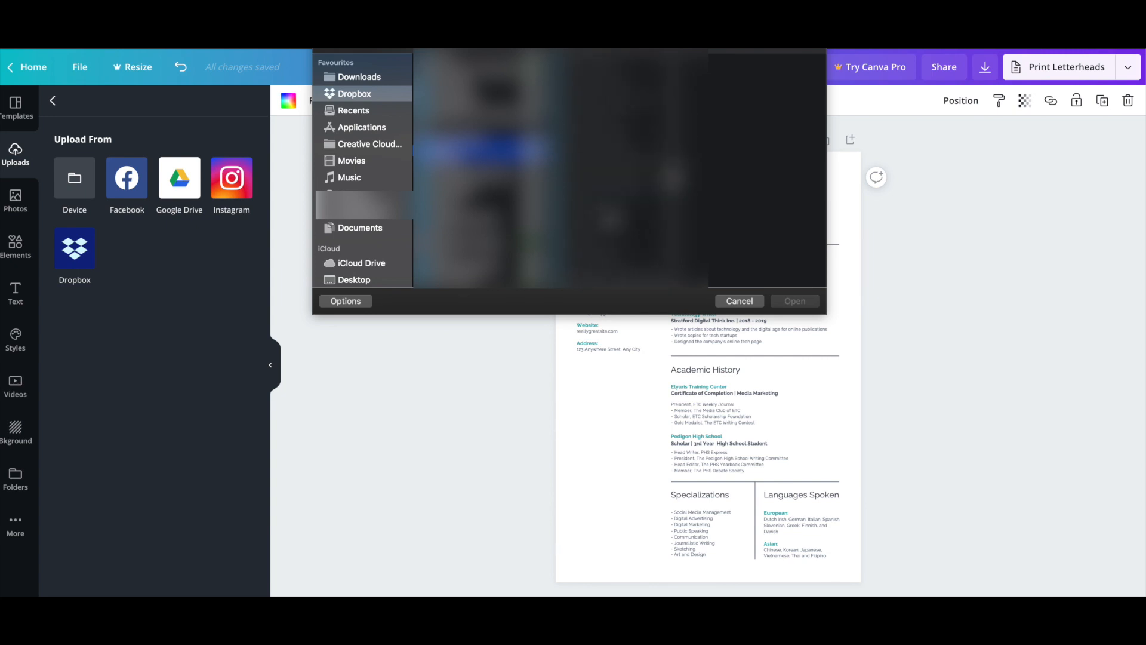
scroll(621, 173, down, 10)
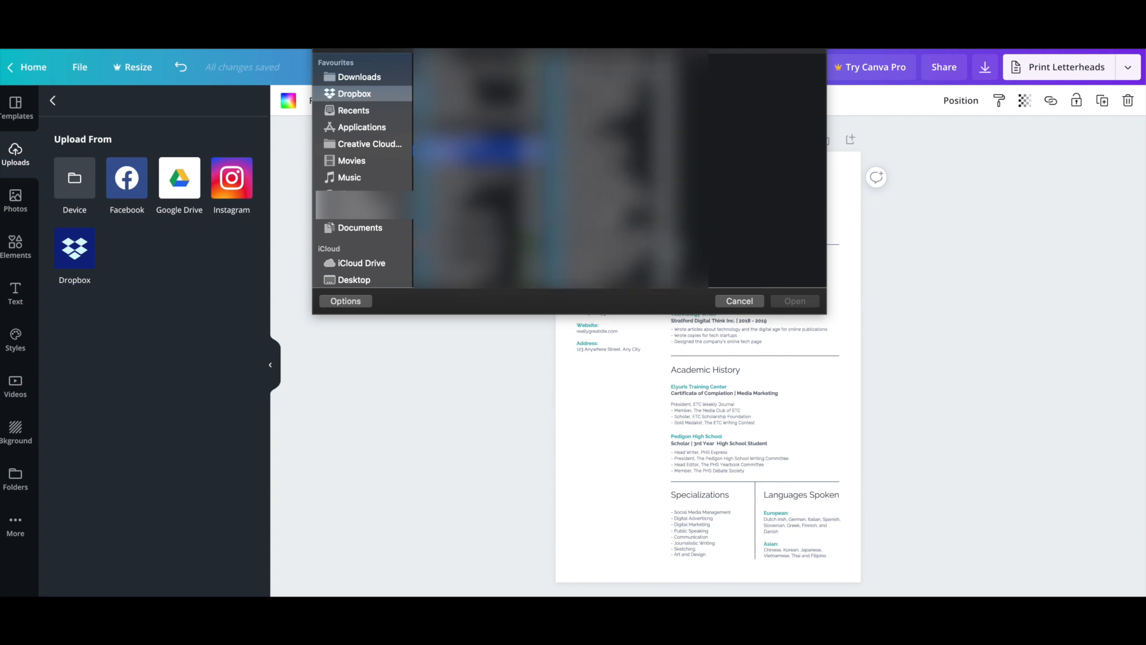
scroll(615, 161, down, 5)
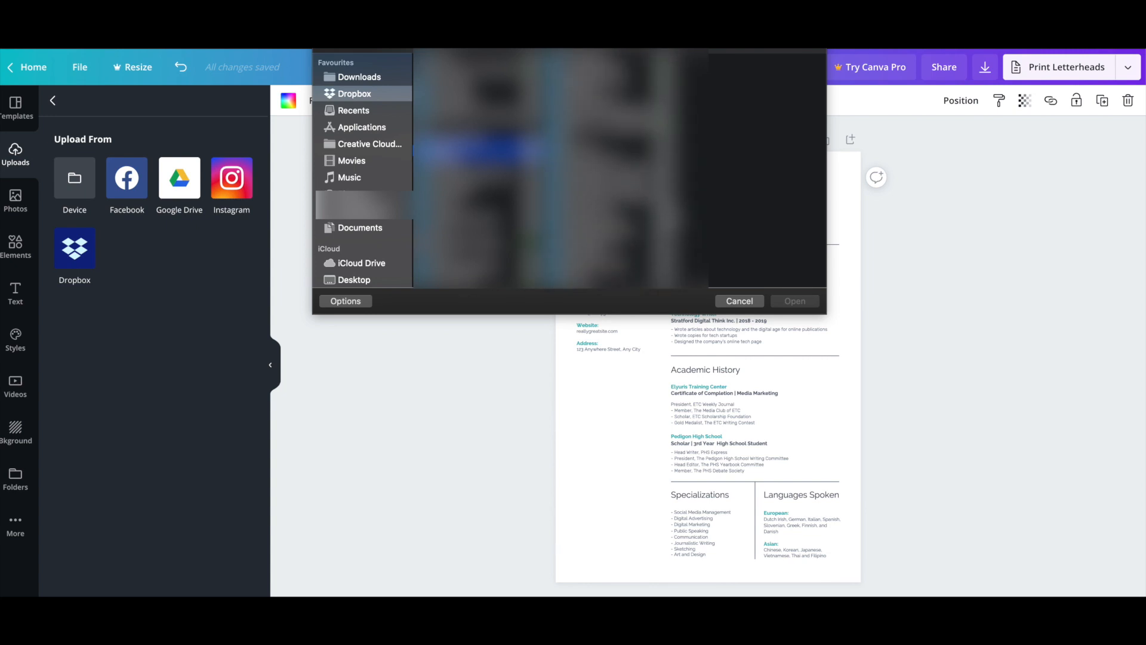
click(618, 174)
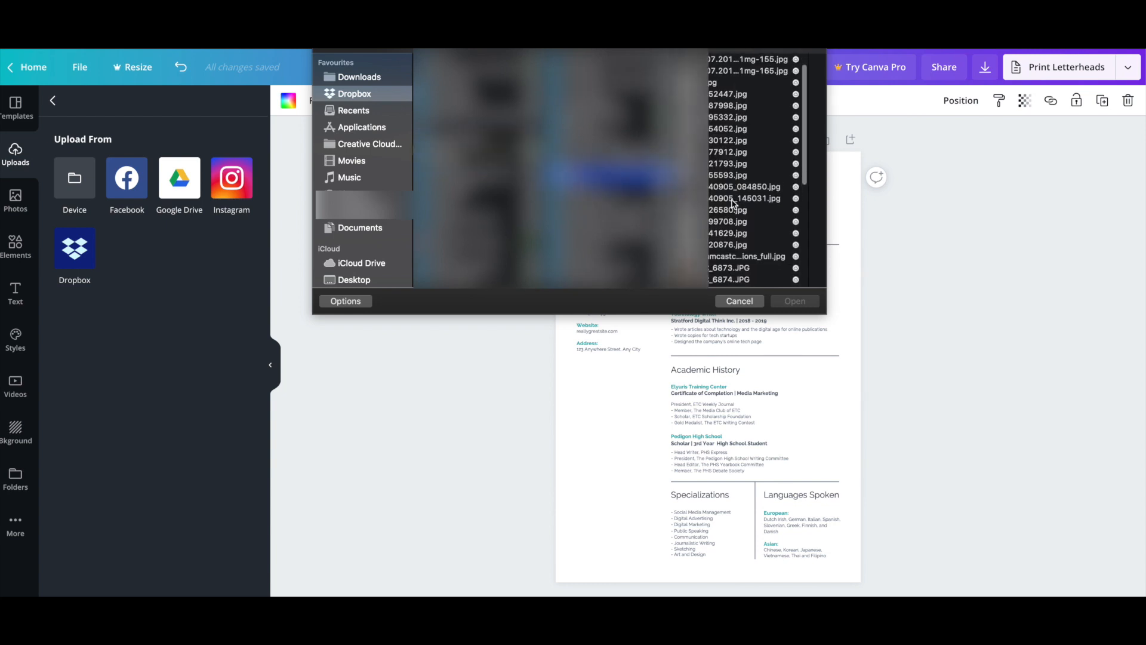
scroll(717, 155, down, 2)
click(711, 94)
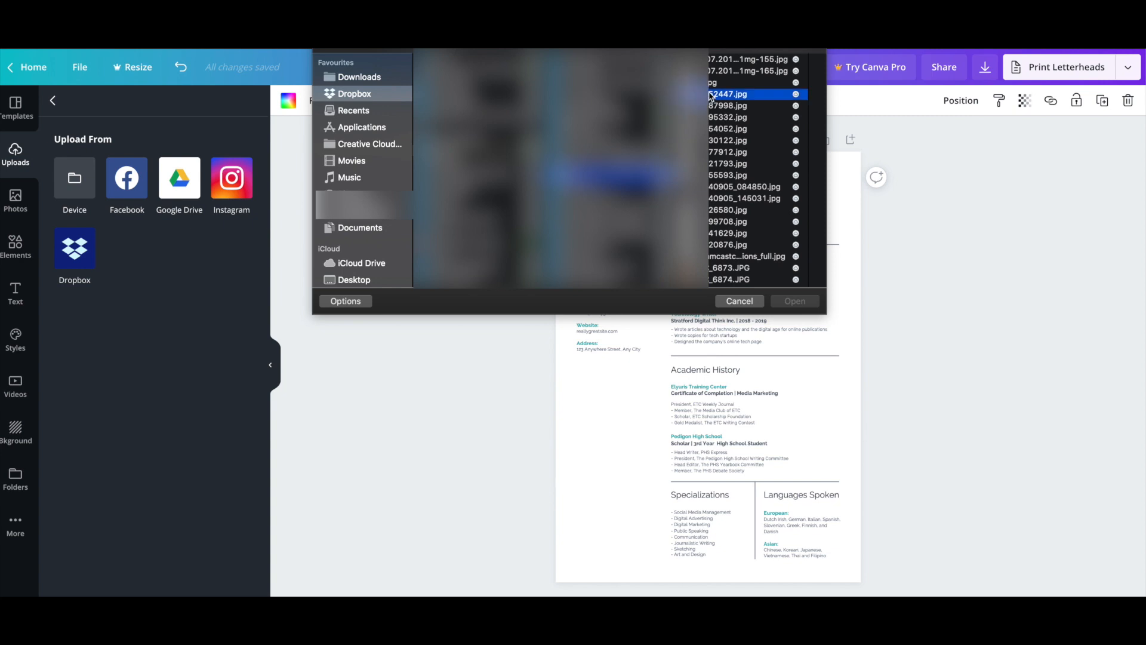
click(794, 300)
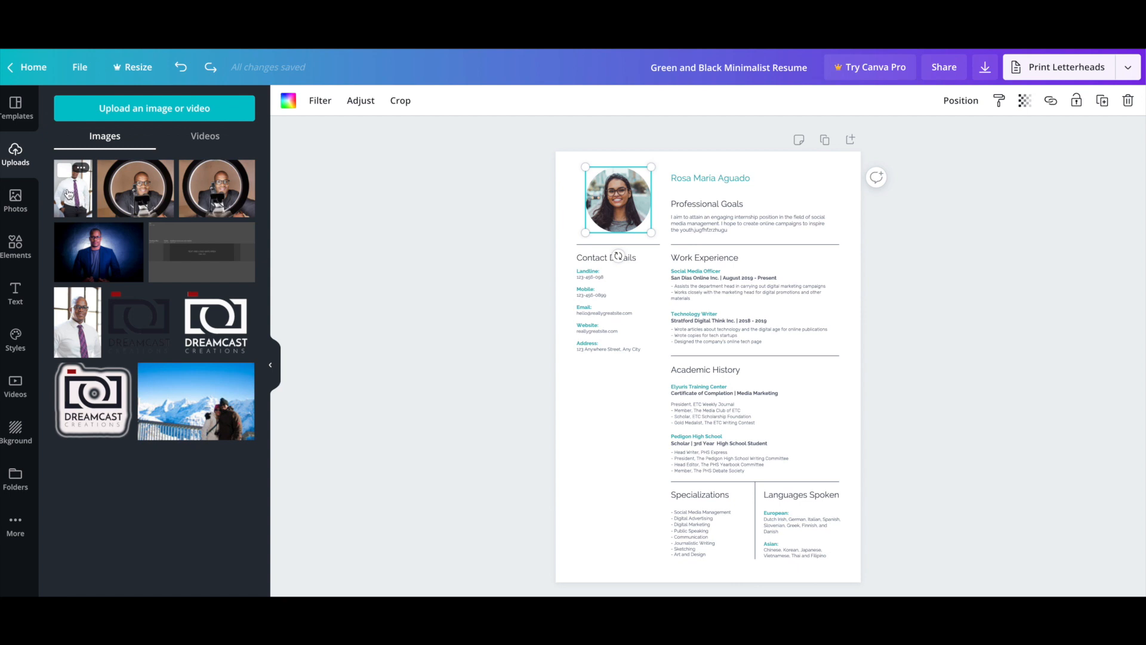
Step: Replace the resume's circular profile photo with the uploaded portrait, enlarging and repositioning it so the head and shoulders fill the frame
drag(68, 192, 608, 199)
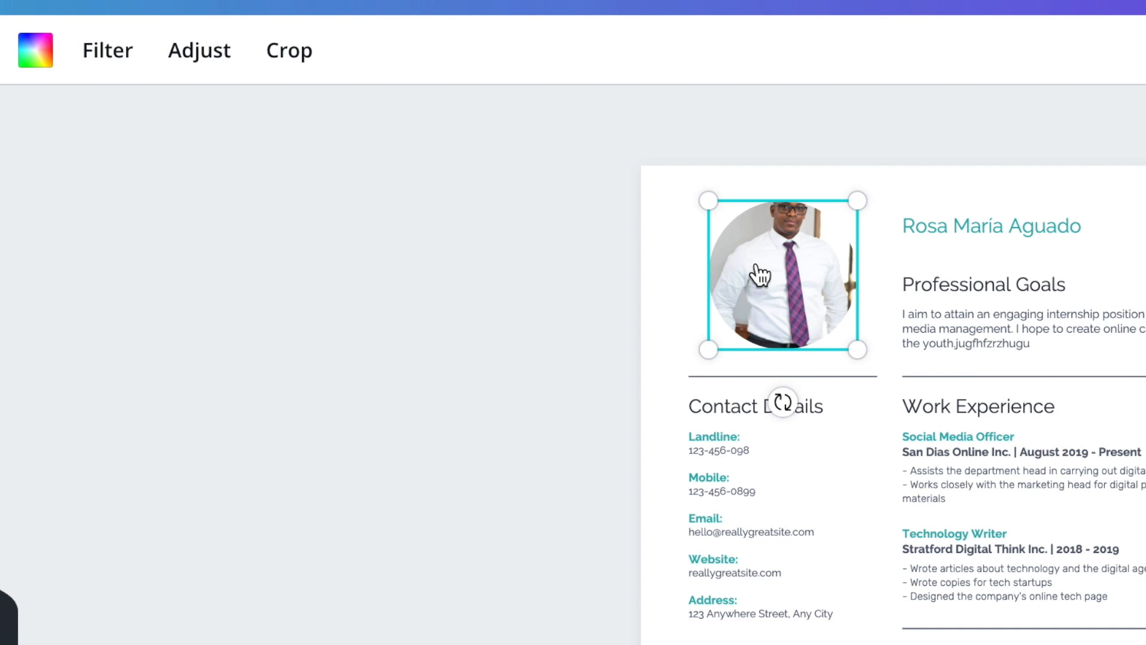
double_click(797, 263)
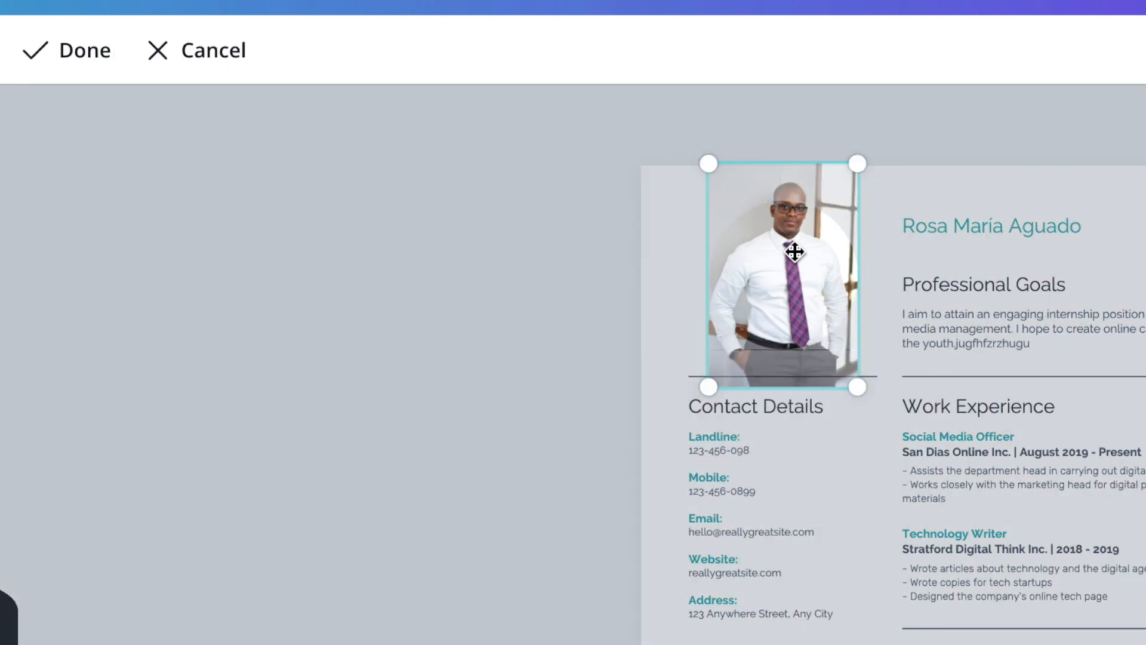
drag(794, 252, 774, 312)
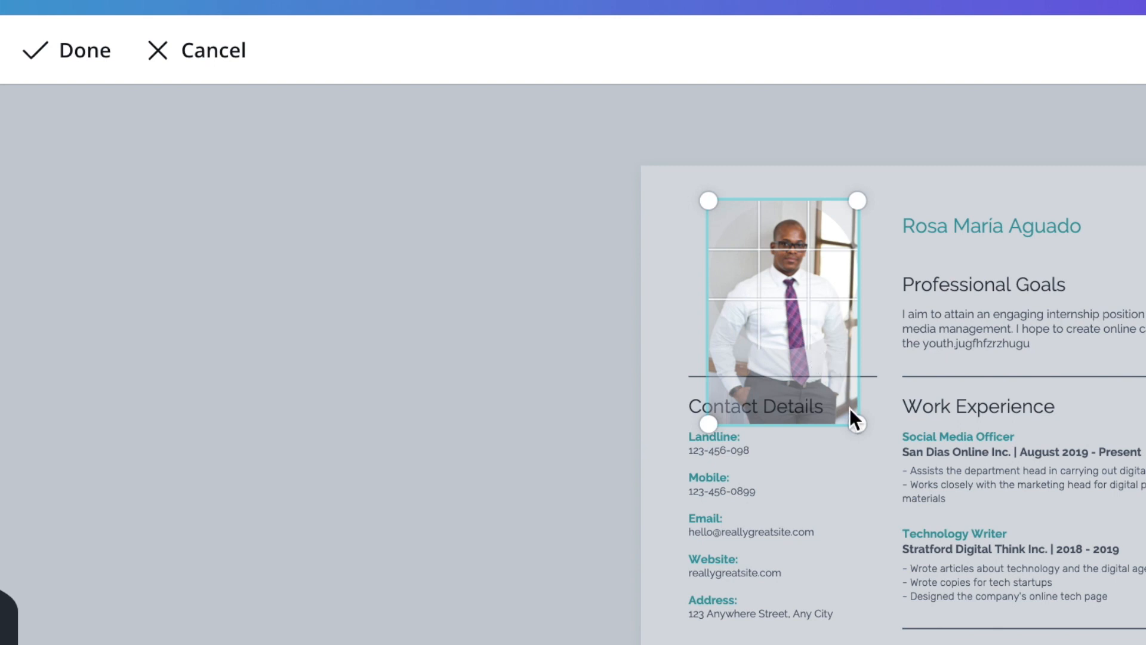
drag(863, 426, 911, 462)
drag(793, 292, 742, 289)
drag(868, 472, 903, 485)
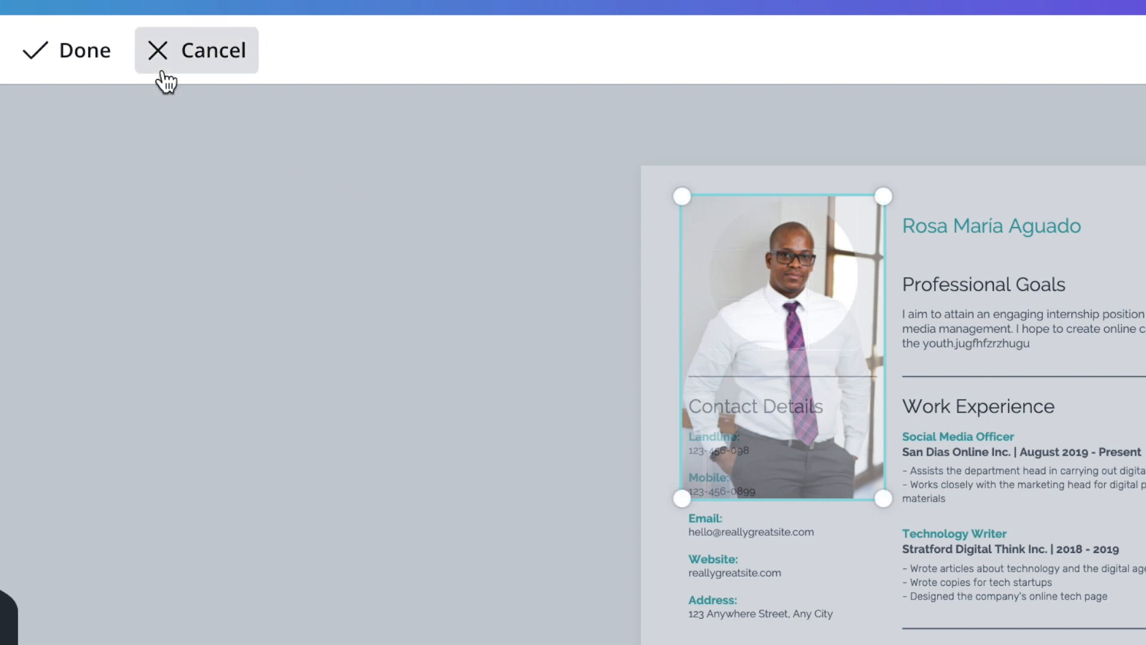
click(69, 58)
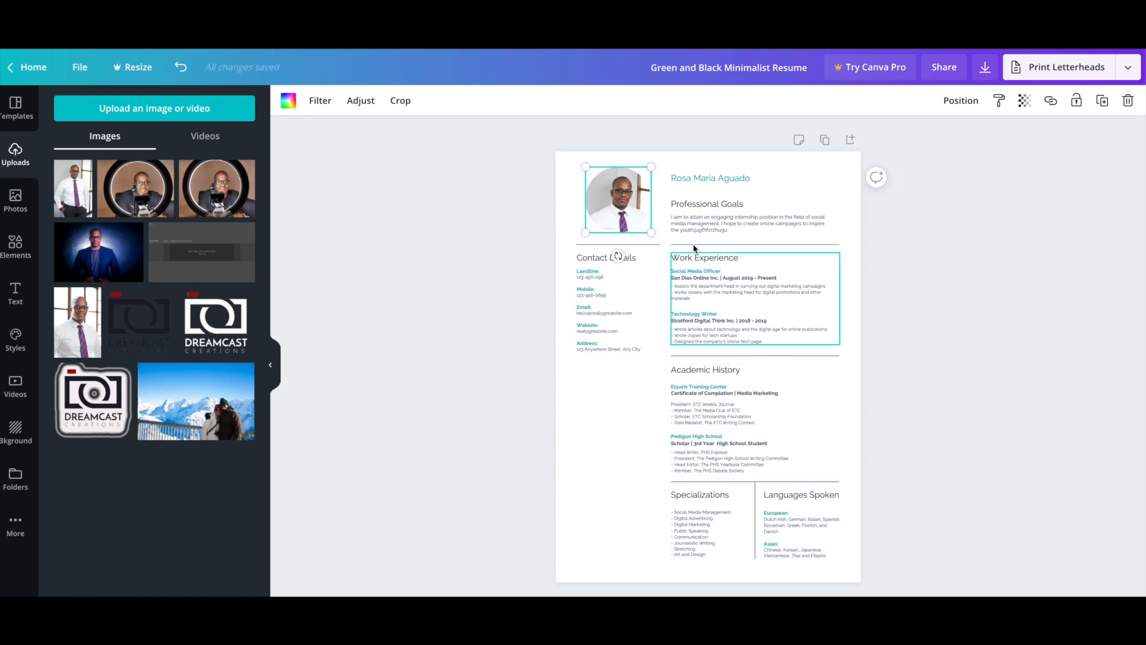
Step: Try red, light red and pink on the name heading, settling on the dark charcoal document colour for its text
click(709, 179)
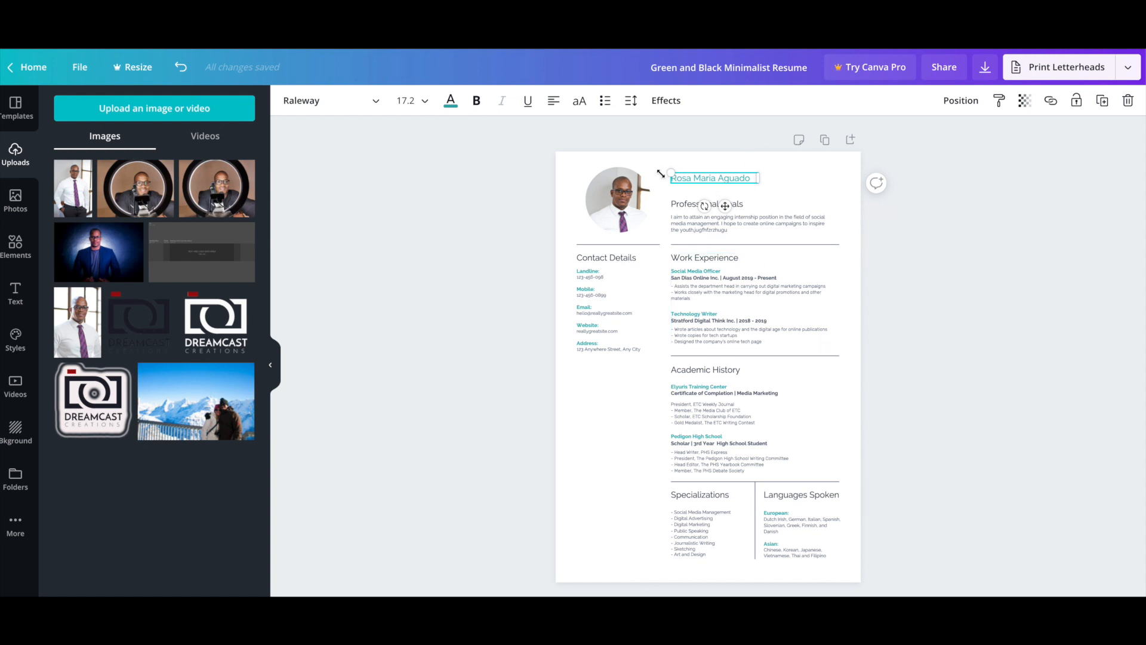
click(452, 104)
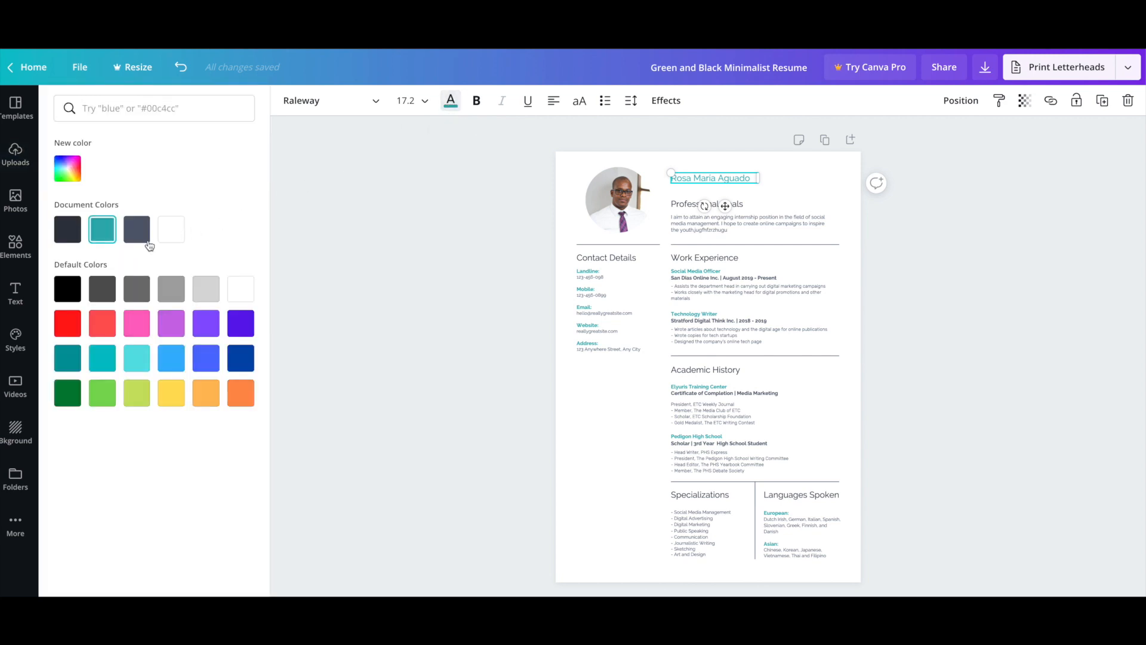
click(60, 225)
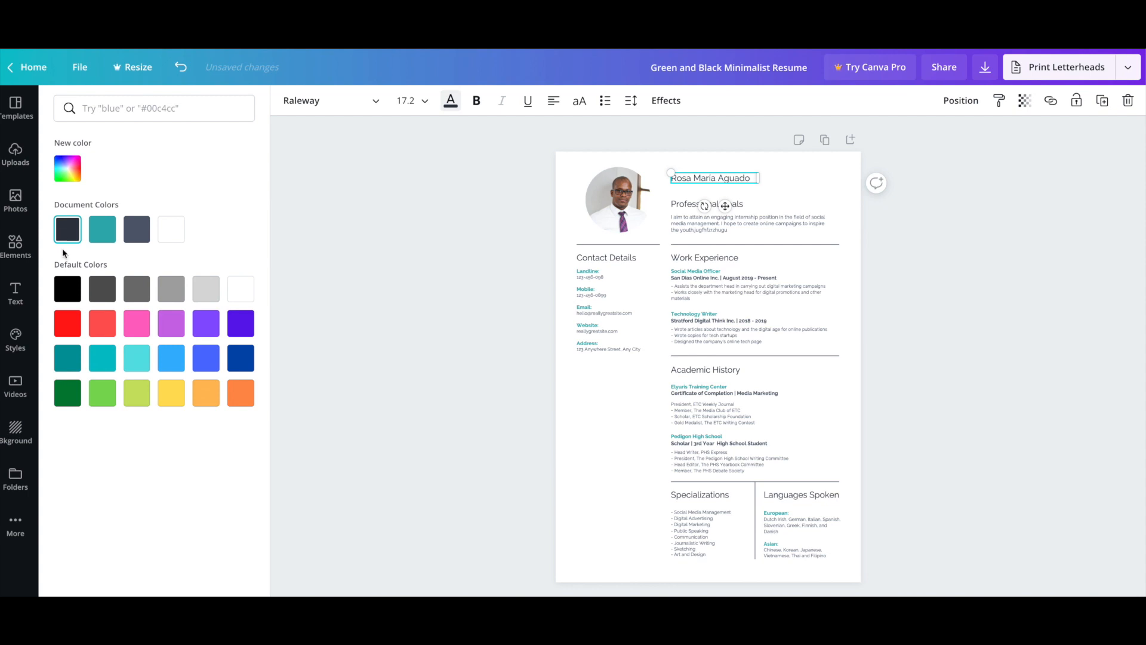
click(67, 323)
click(108, 326)
click(142, 330)
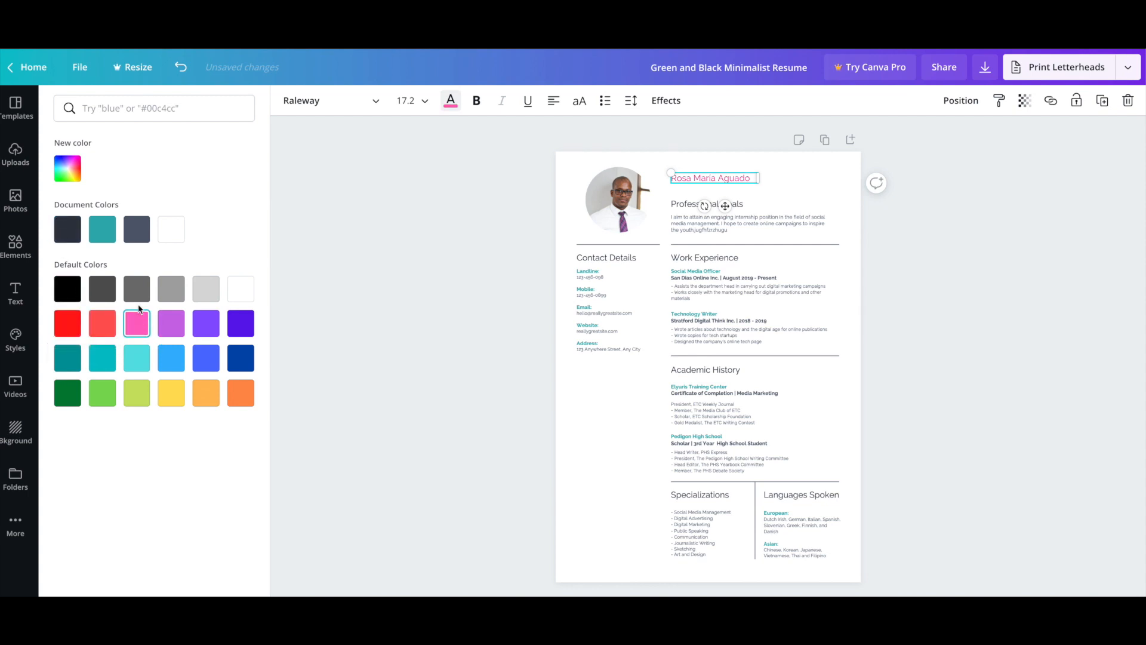
click(67, 231)
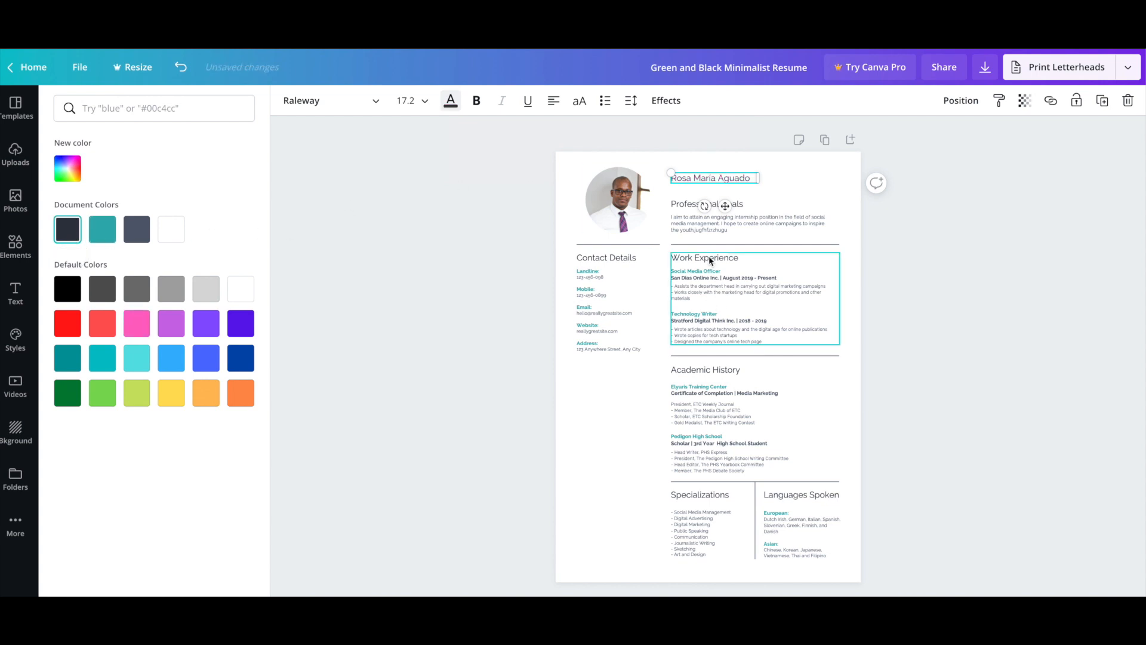
Step: Set the teal labels in the Contact Details text block to the slate grey document colour
click(594, 274)
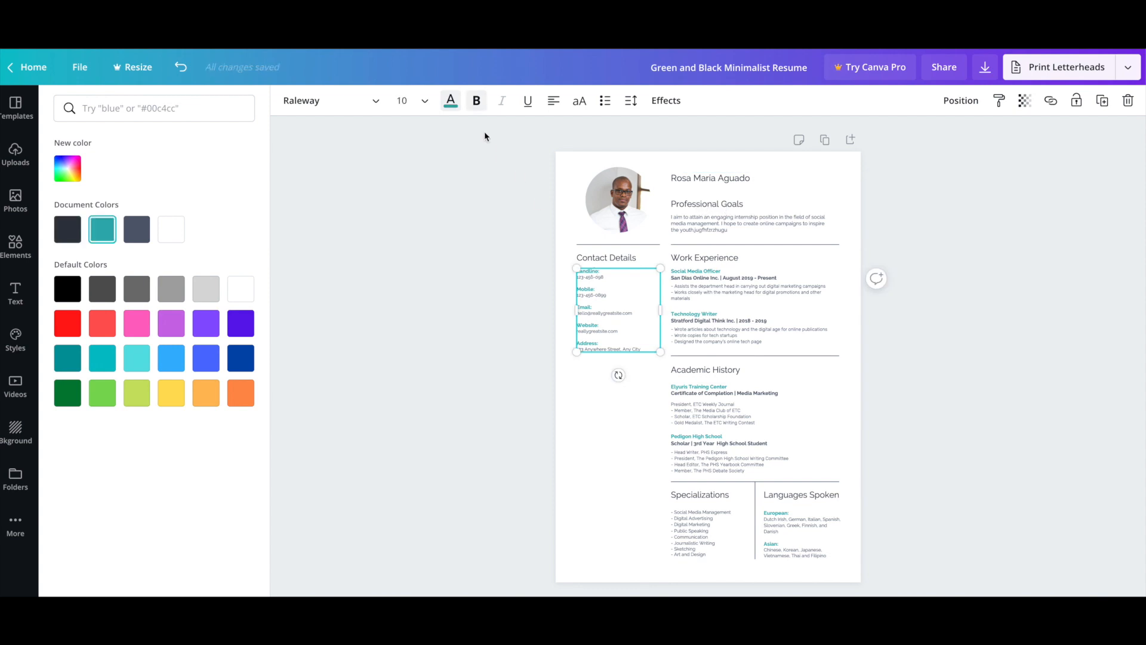
click(451, 106)
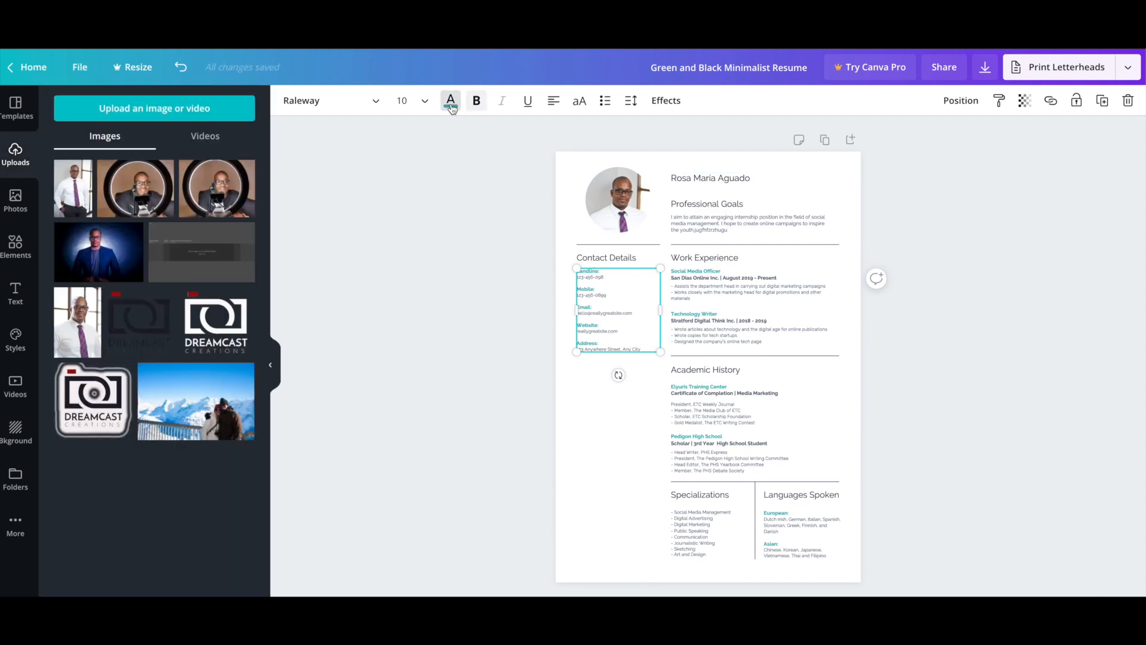
click(452, 106)
click(137, 229)
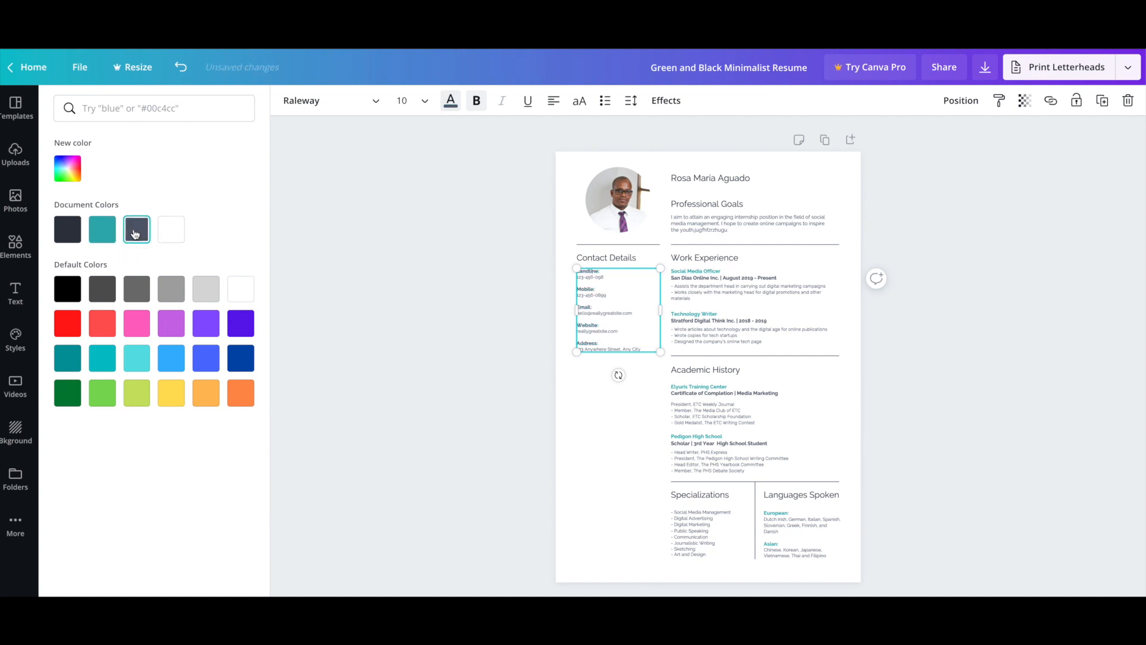
Step: Set the teal Social Media Officer title under Work Experience to the dark charcoal document colour
click(708, 273)
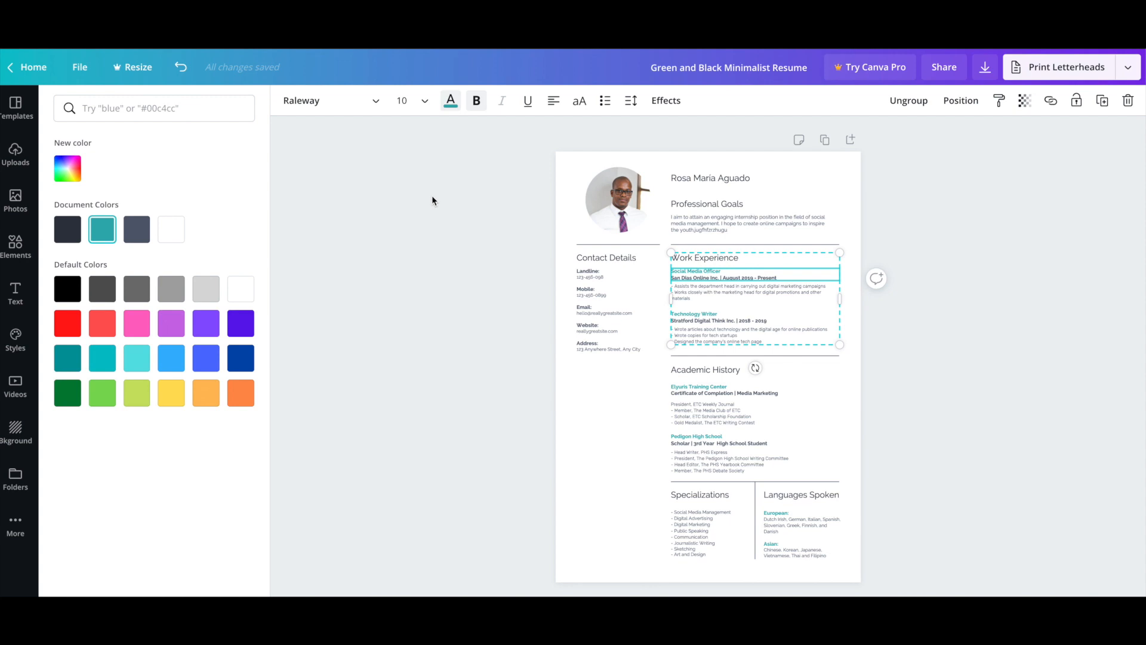
click(450, 103)
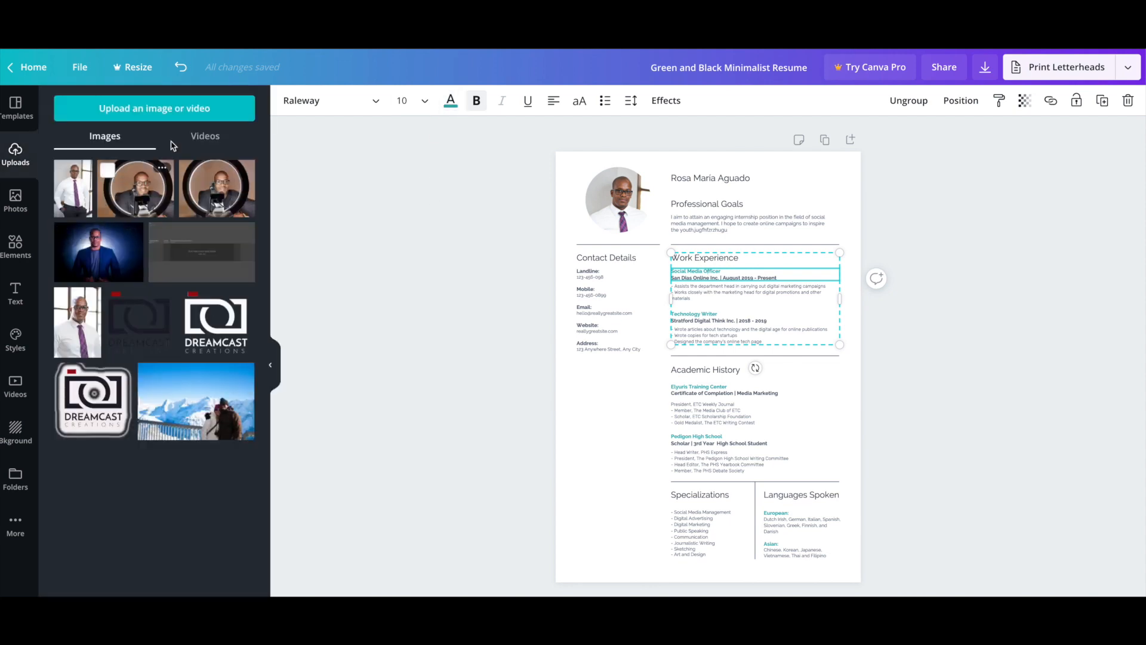
click(448, 101)
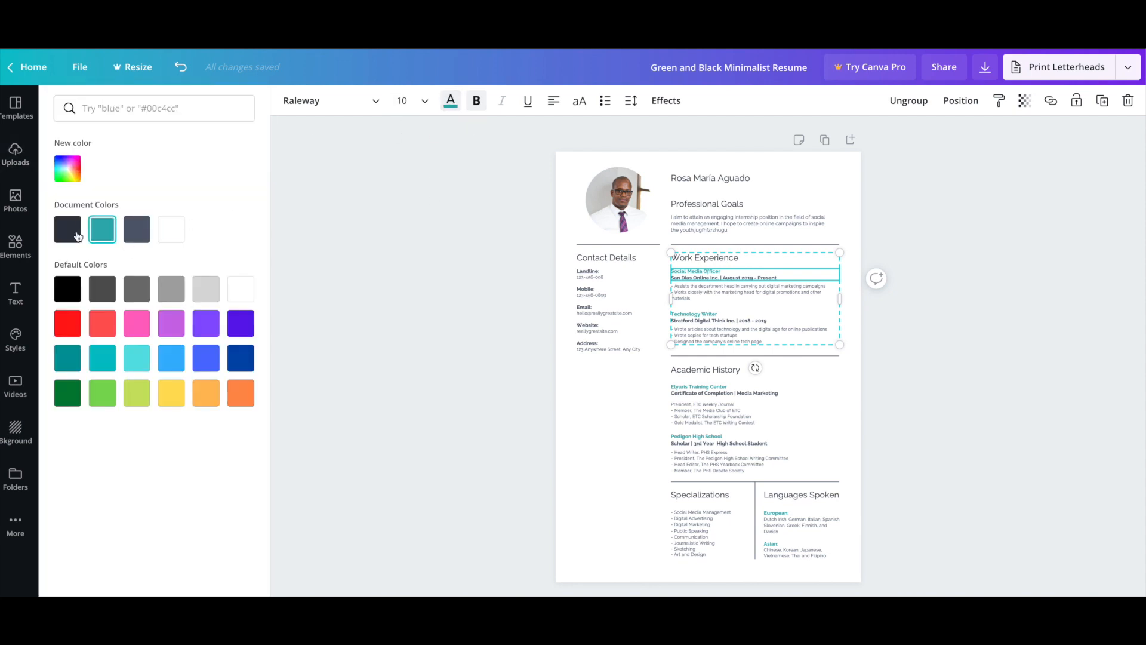
click(67, 232)
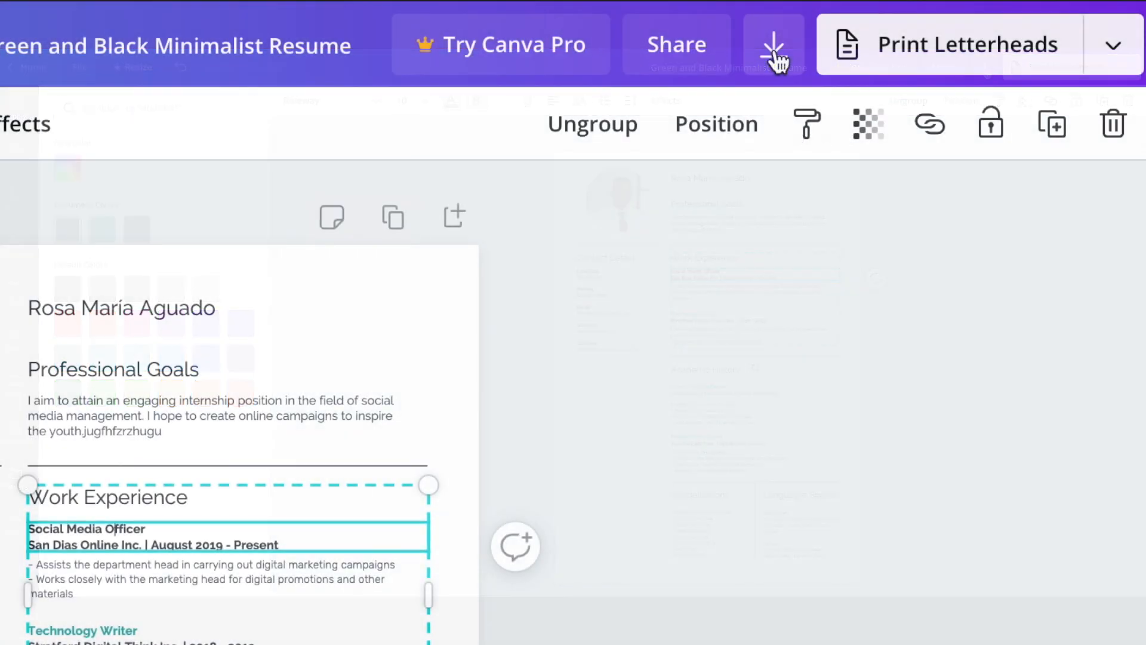
Step: Download the resume as PDF Print without crop marks and bleed, and dismiss the print offer
click(775, 53)
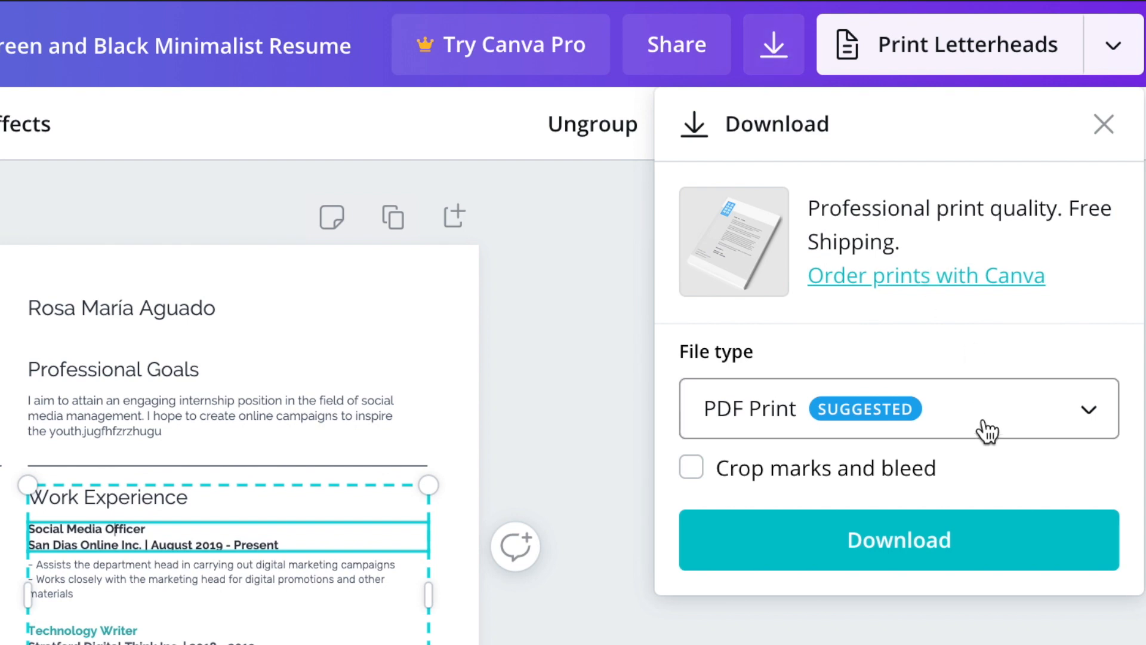
click(1023, 418)
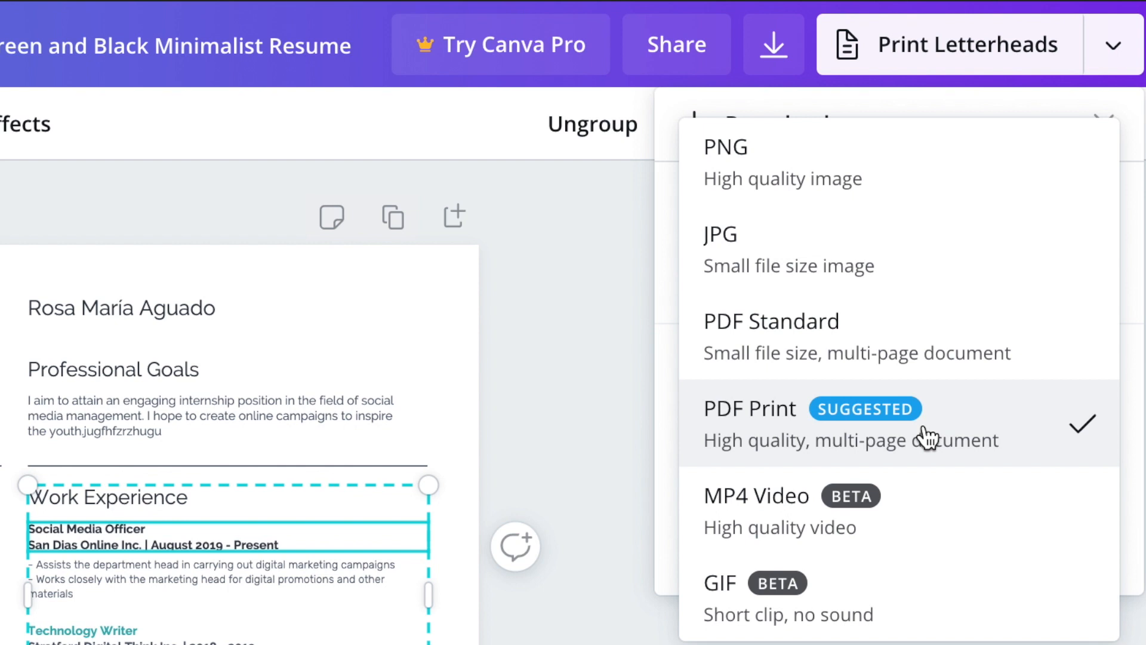
click(928, 439)
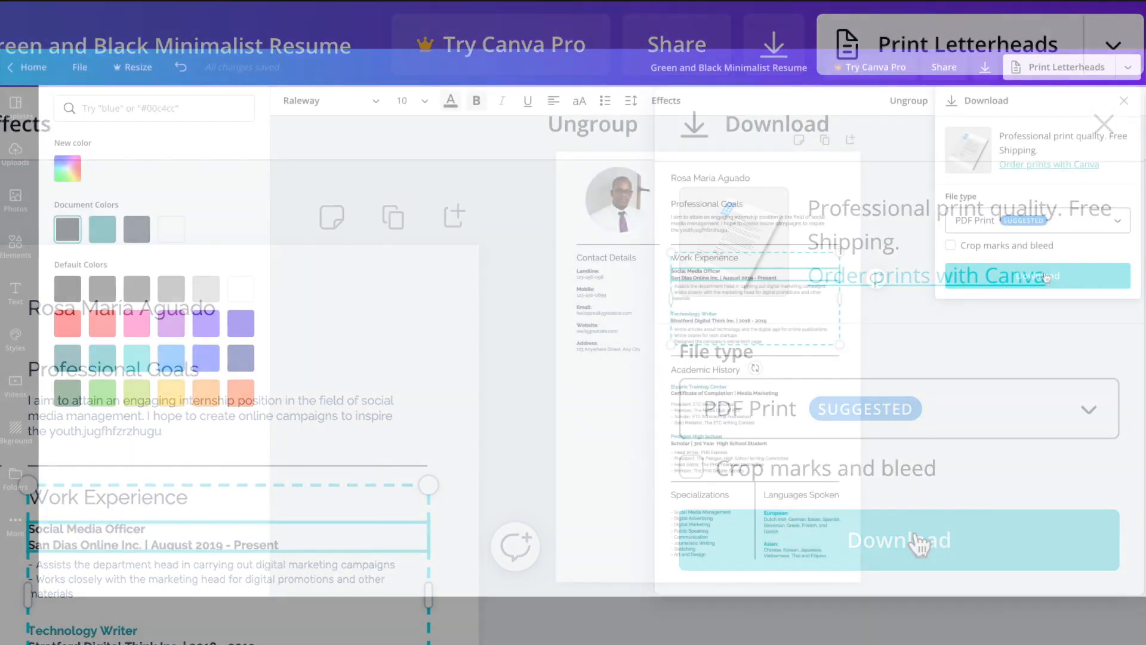
click(919, 544)
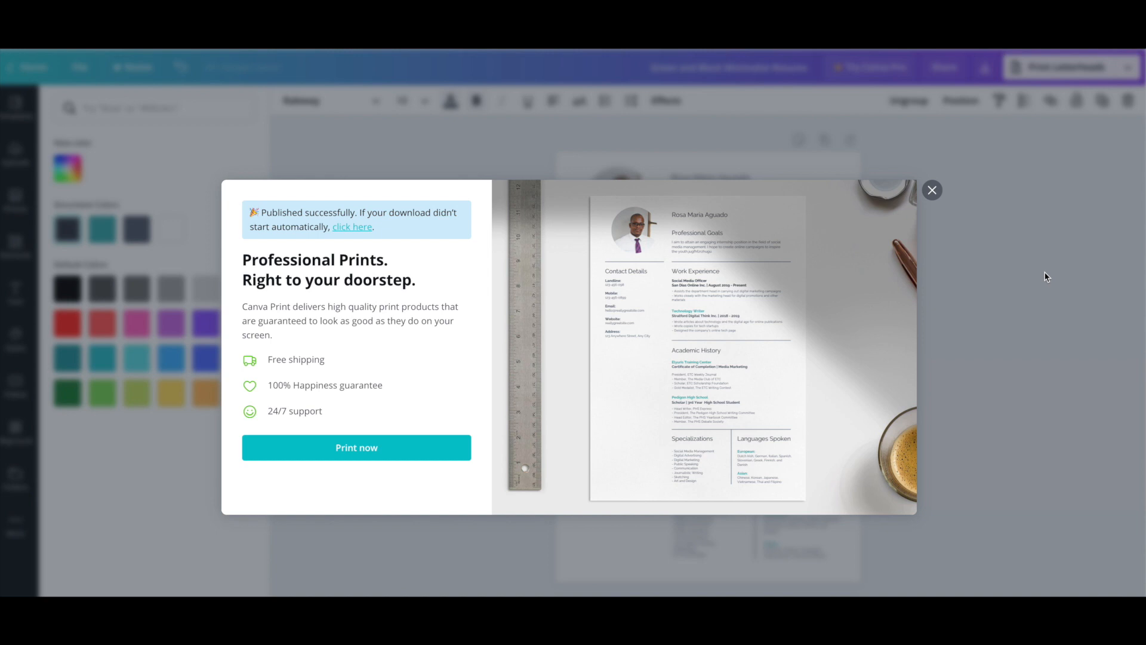
click(933, 191)
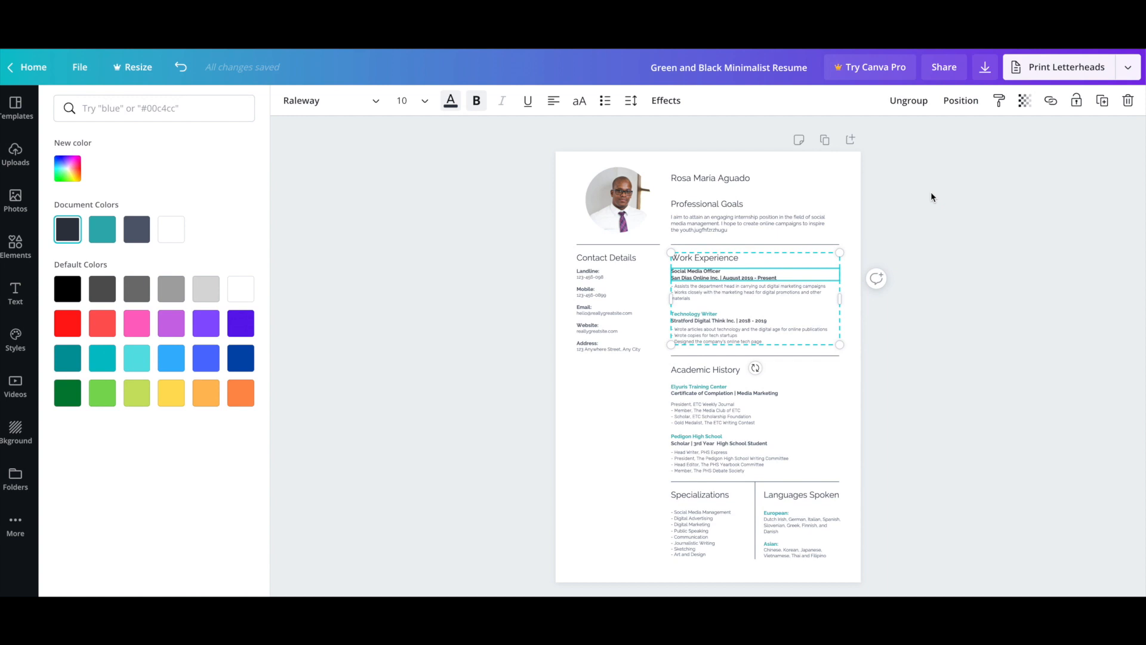